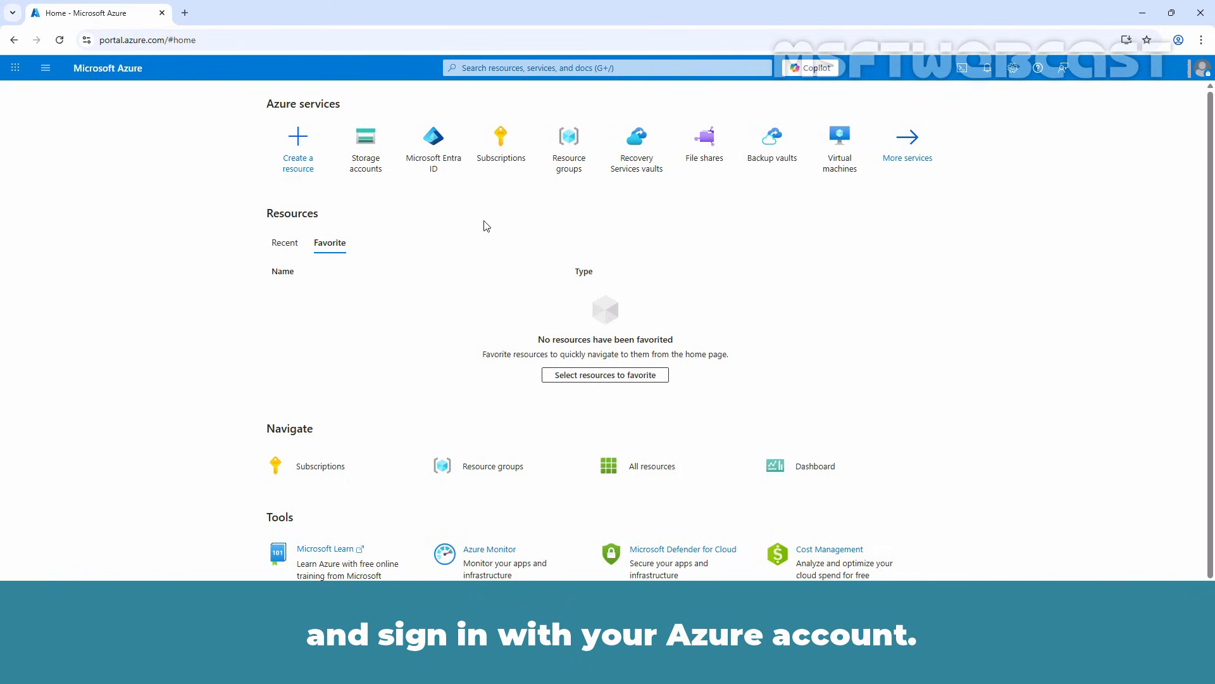
Find the storage accounts through a search for "storage" and open the container test-container002 in gjstorageacc02.
{"action": "left_click", "coordinate": [533, 65]}
{"action": "type", "text": "storage"}
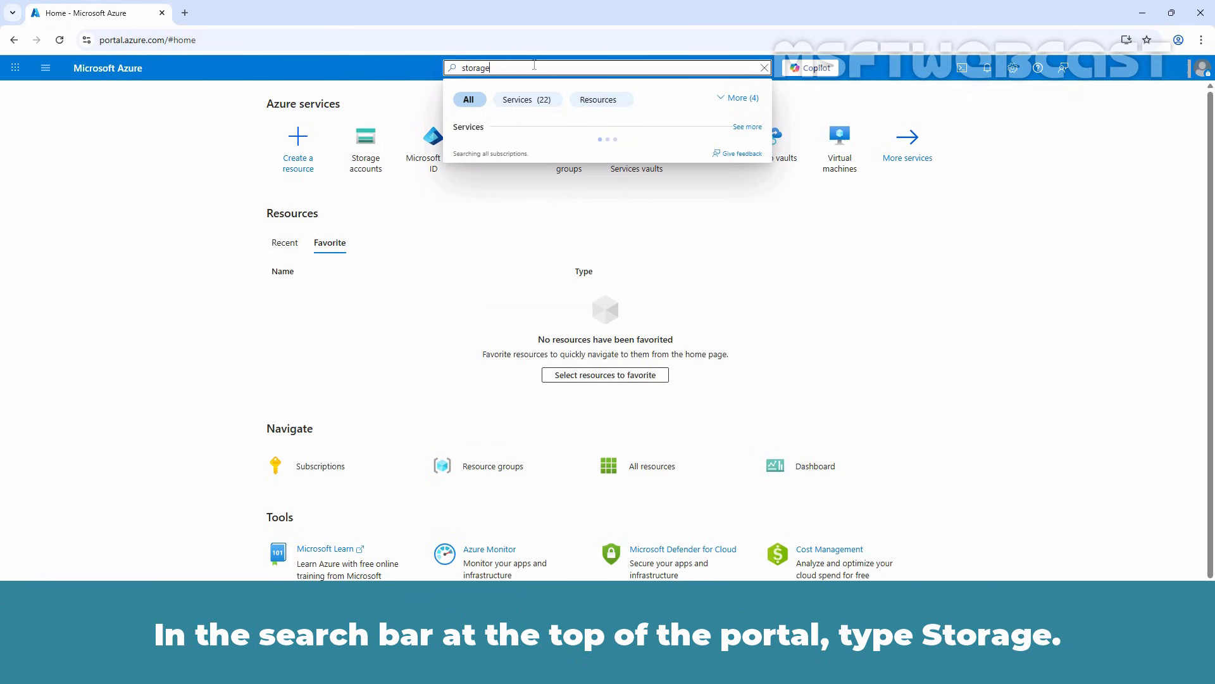
{"action": "left_click", "coordinate": [488, 153]}
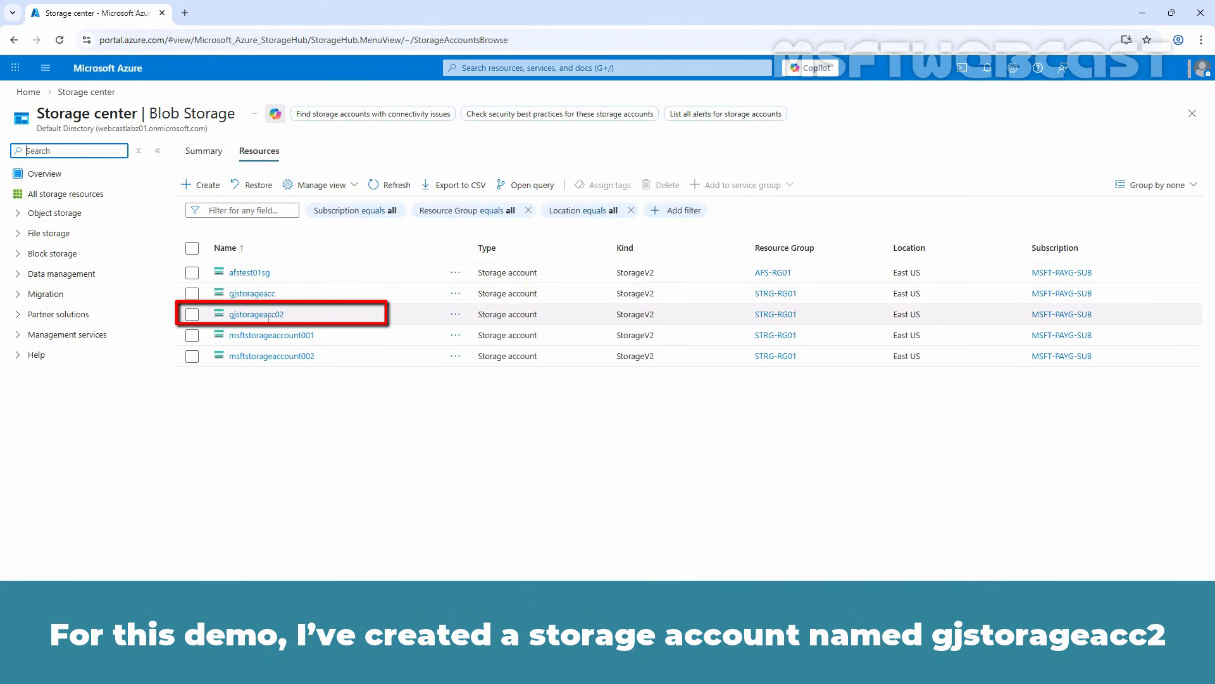
{"action": "left_click", "coordinate": [257, 314]}
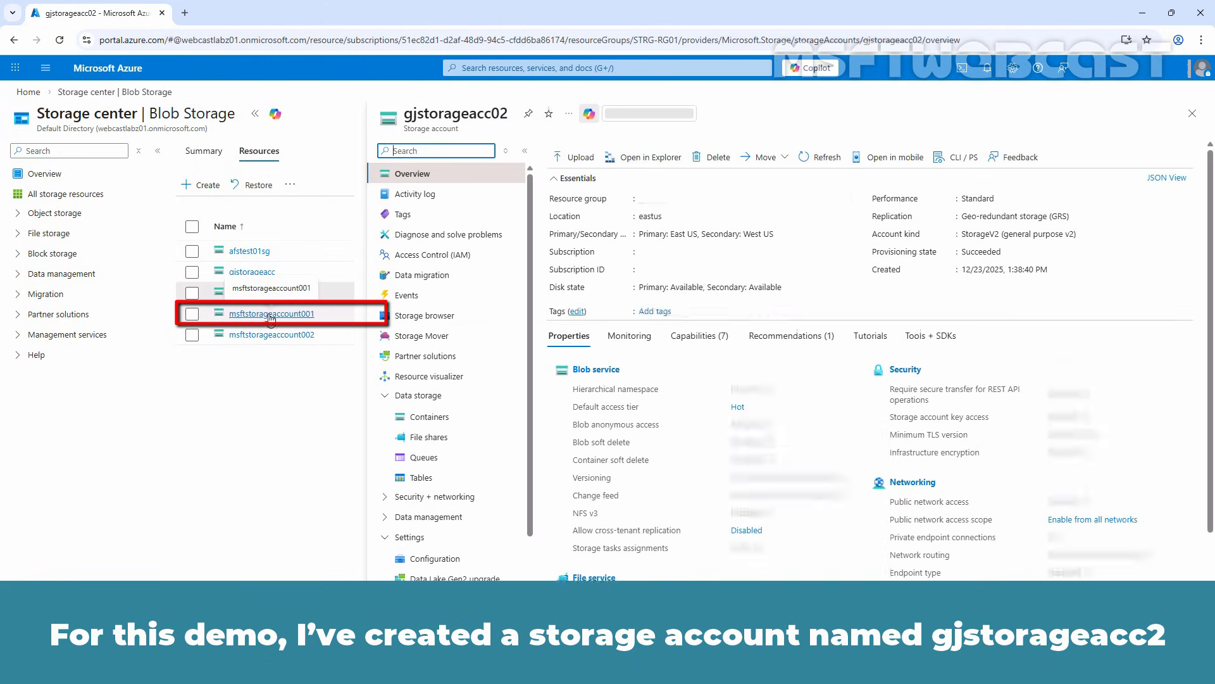
{"action": "left_click", "coordinate": [418, 420]}
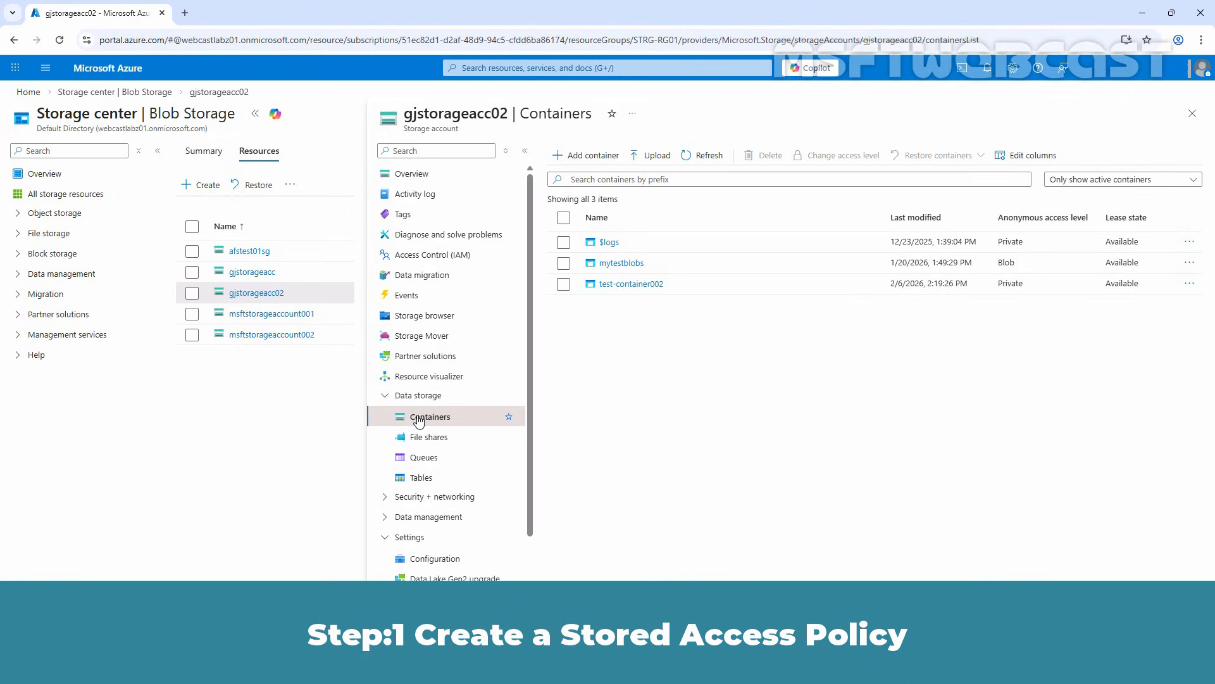
{"action": "left_click", "coordinate": [636, 285]}
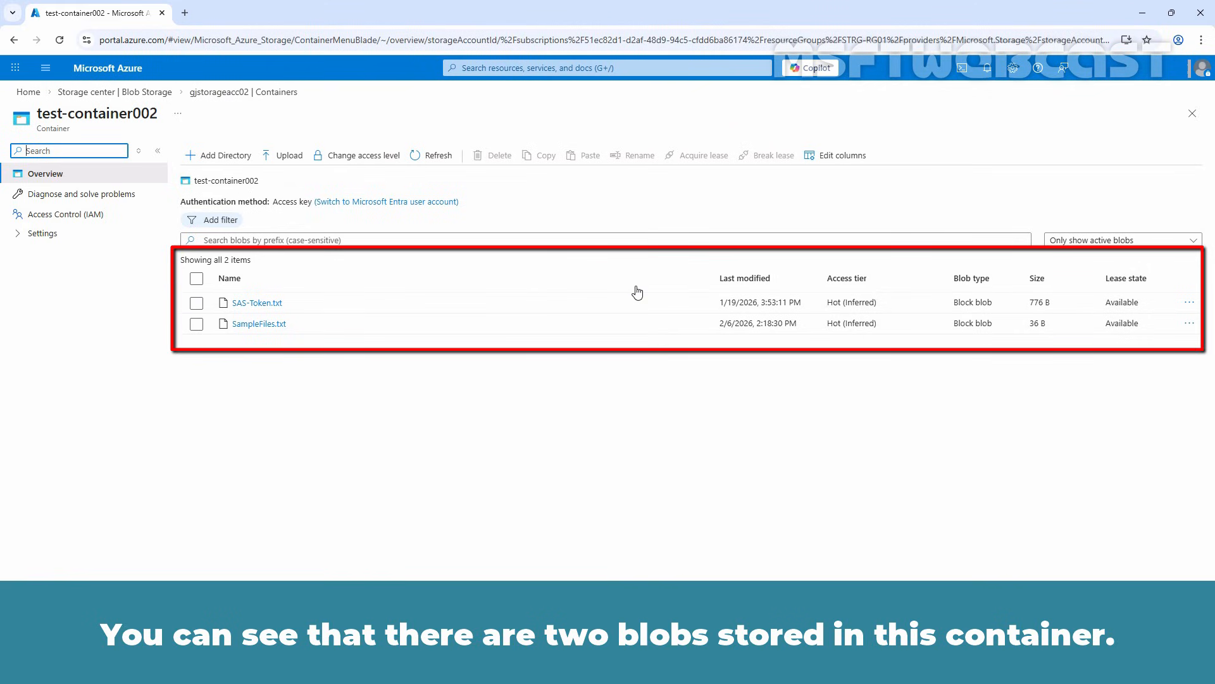
Add a stored access policy to test-container002 with identifier TestSAP-ReadOnlyPolicy and the Read and List permissions.
{"action": "left_click", "coordinate": [64, 233]}
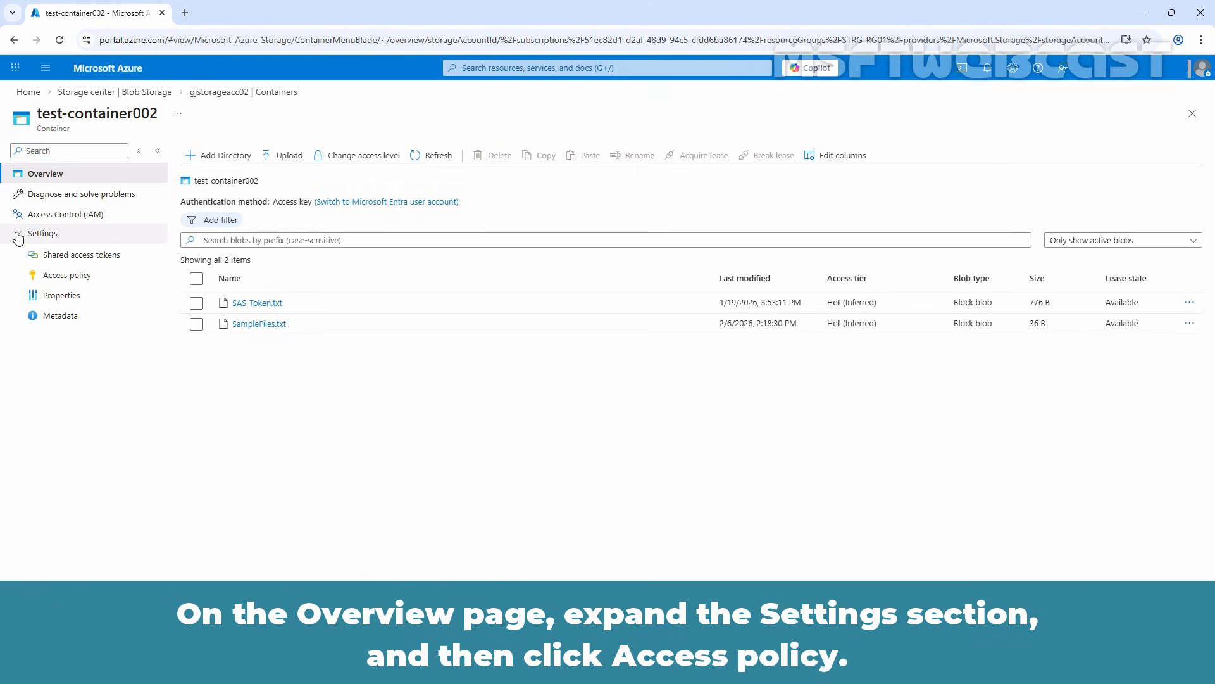
{"action": "left_click", "coordinate": [78, 285]}
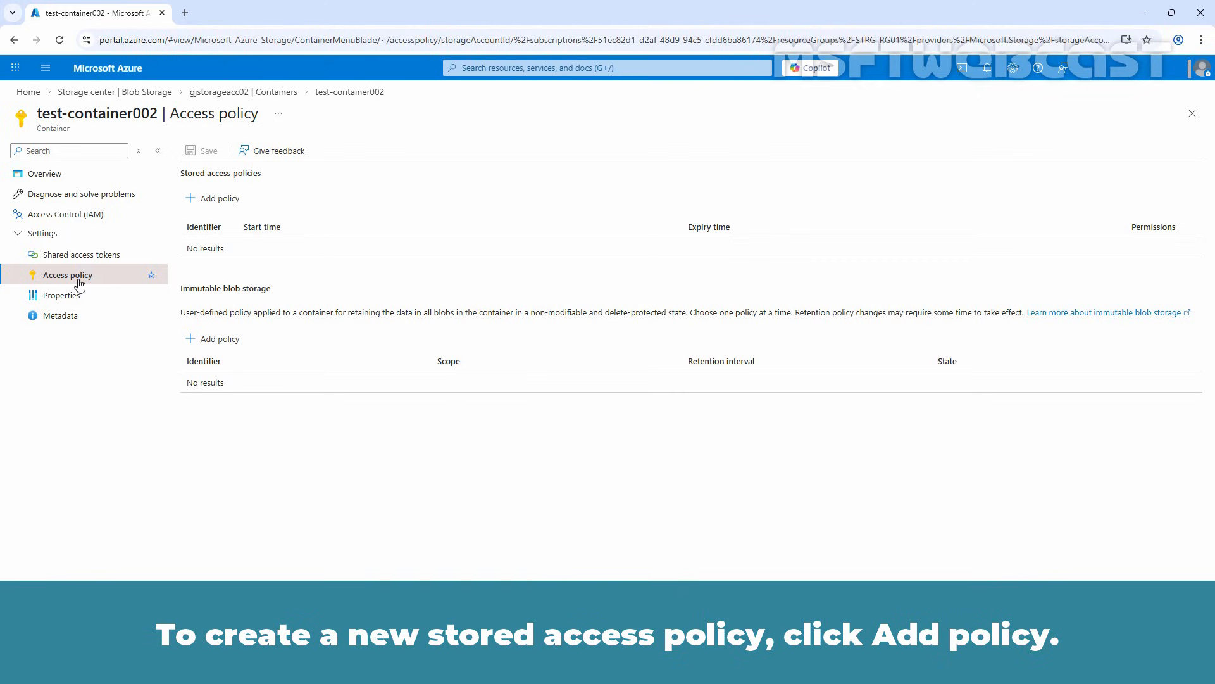
{"action": "left_click", "coordinate": [217, 198]}
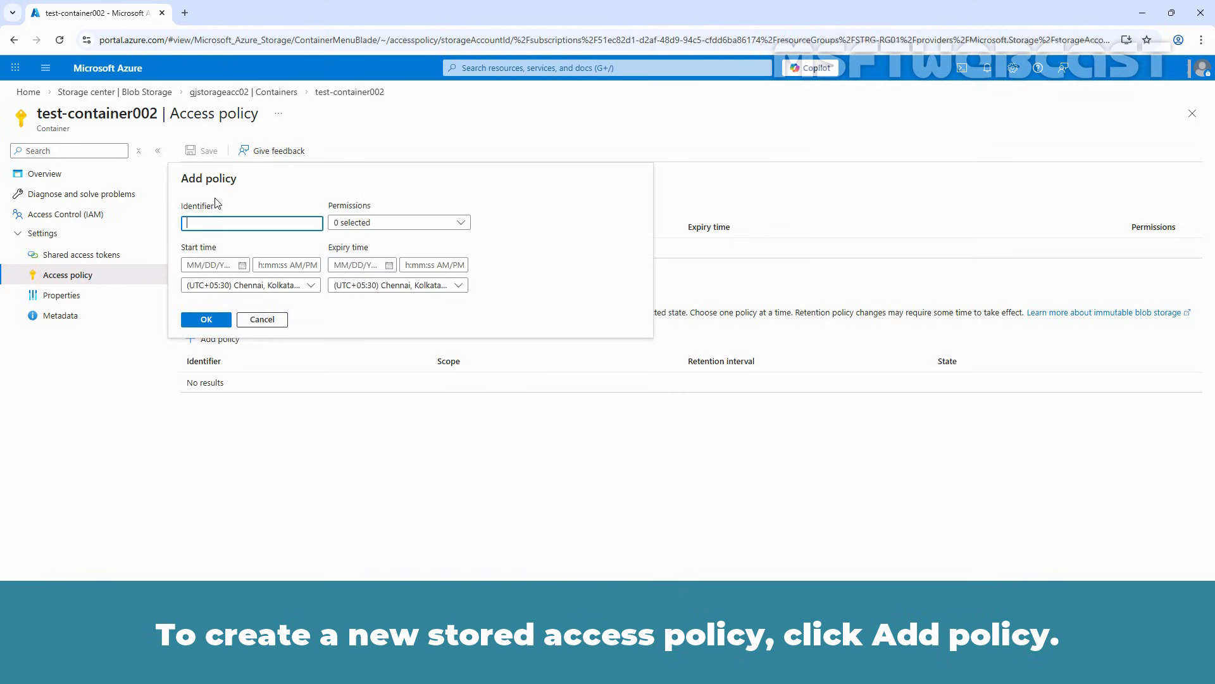
{"action": "type", "text": "TestSAP-"}
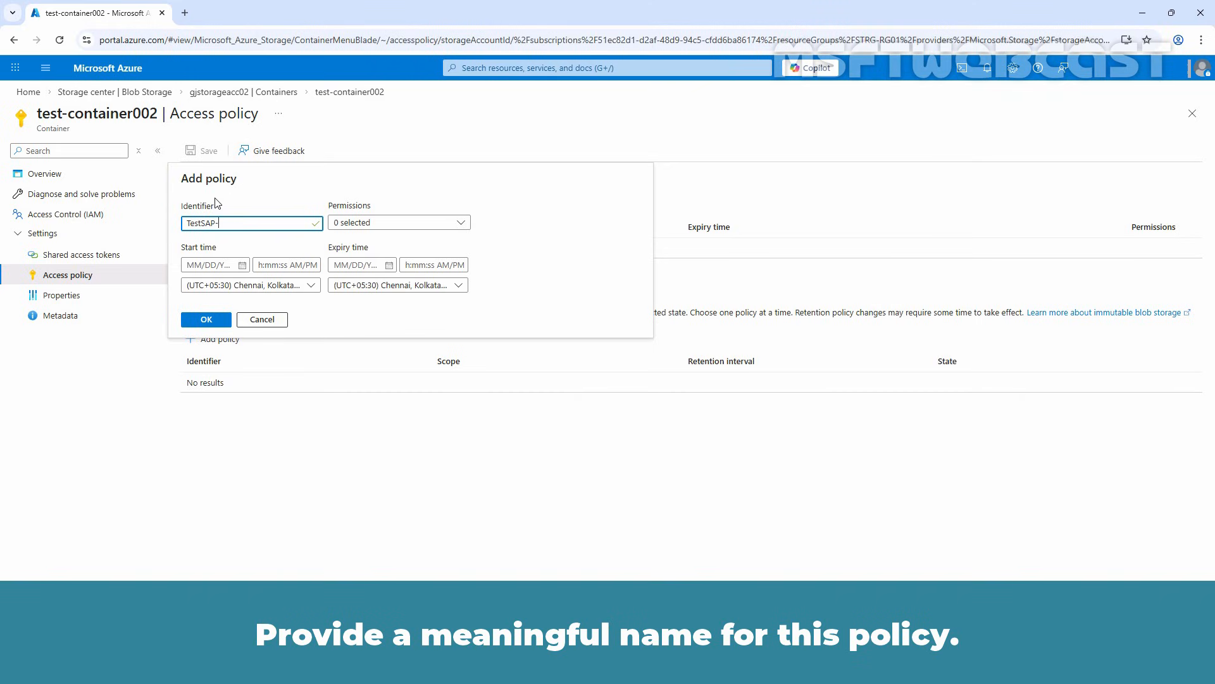
{"action": "type", "text": "ReadOnlyPolicy"}
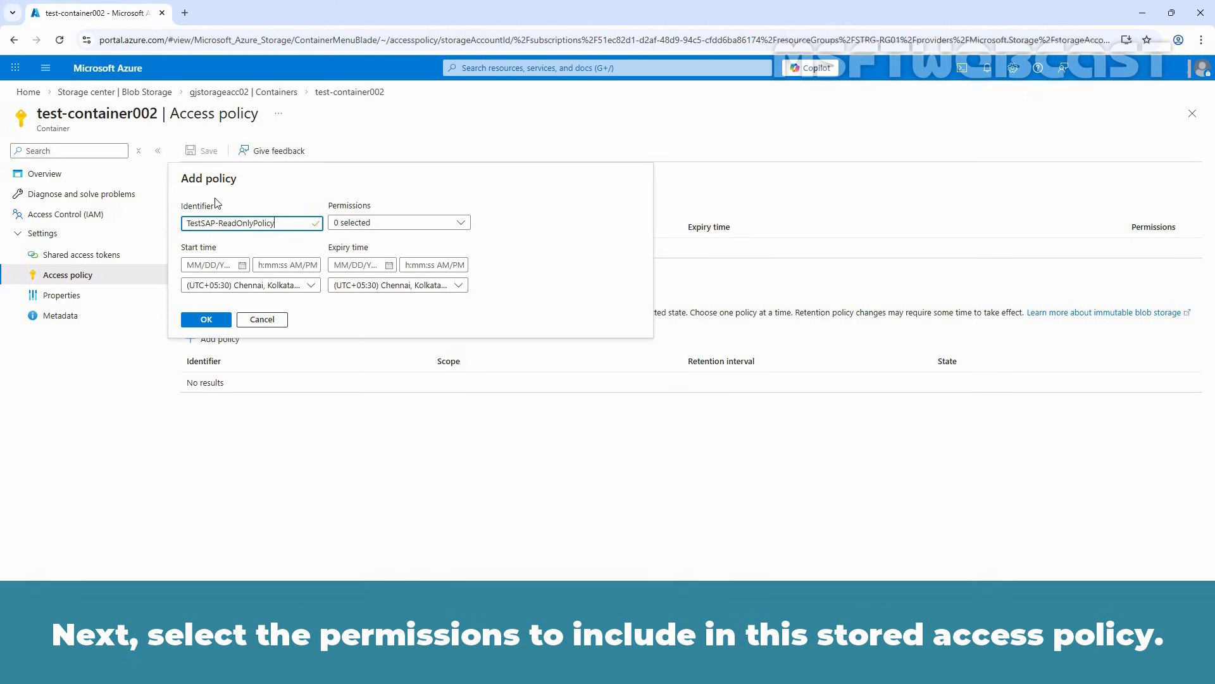
{"action": "left_click", "coordinate": [421, 229]}
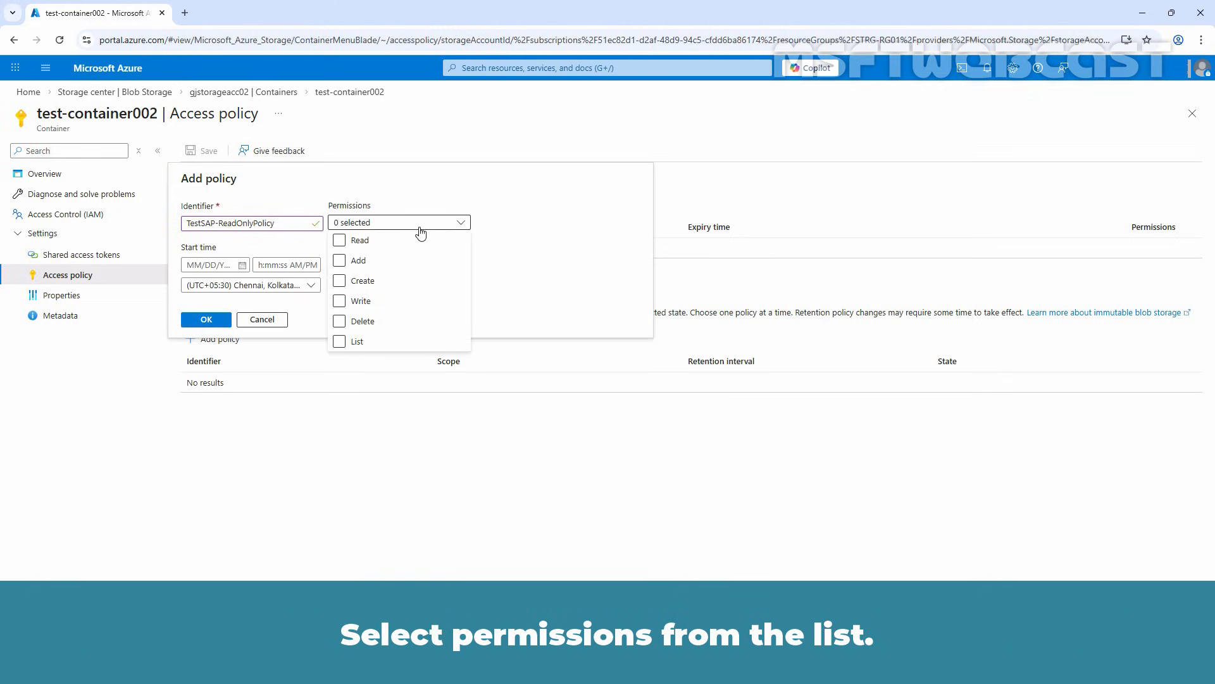
{"action": "left_click", "coordinate": [340, 240]}
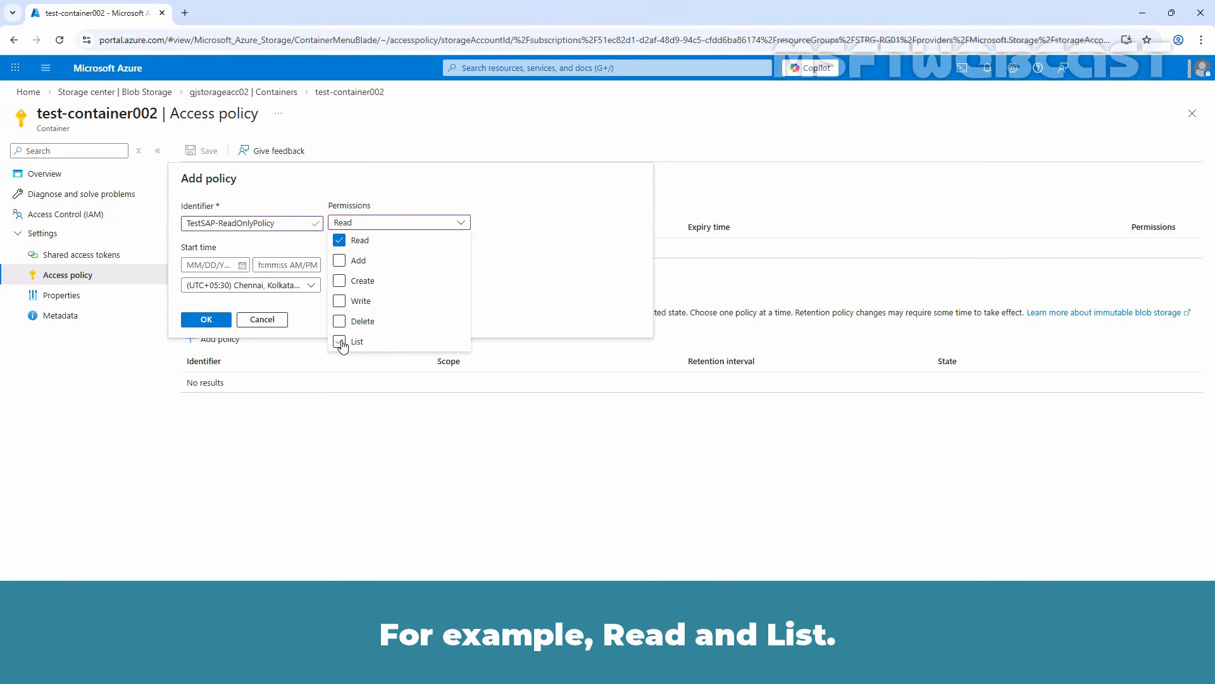
{"action": "left_click", "coordinate": [340, 342]}
{"action": "left_click", "coordinate": [319, 314]}
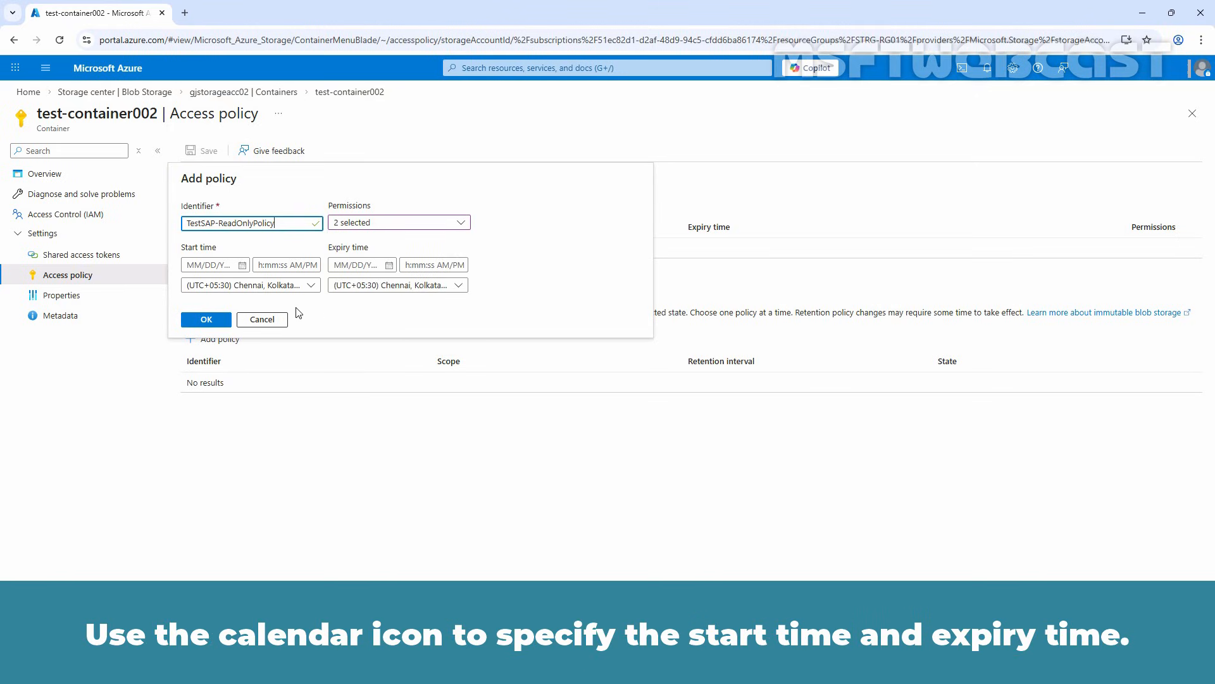
Set the policy's start date to 02/06/2026 and expiry date to 02/08/2026, and save the stored access policy.
{"action": "left_click", "coordinate": [242, 264]}
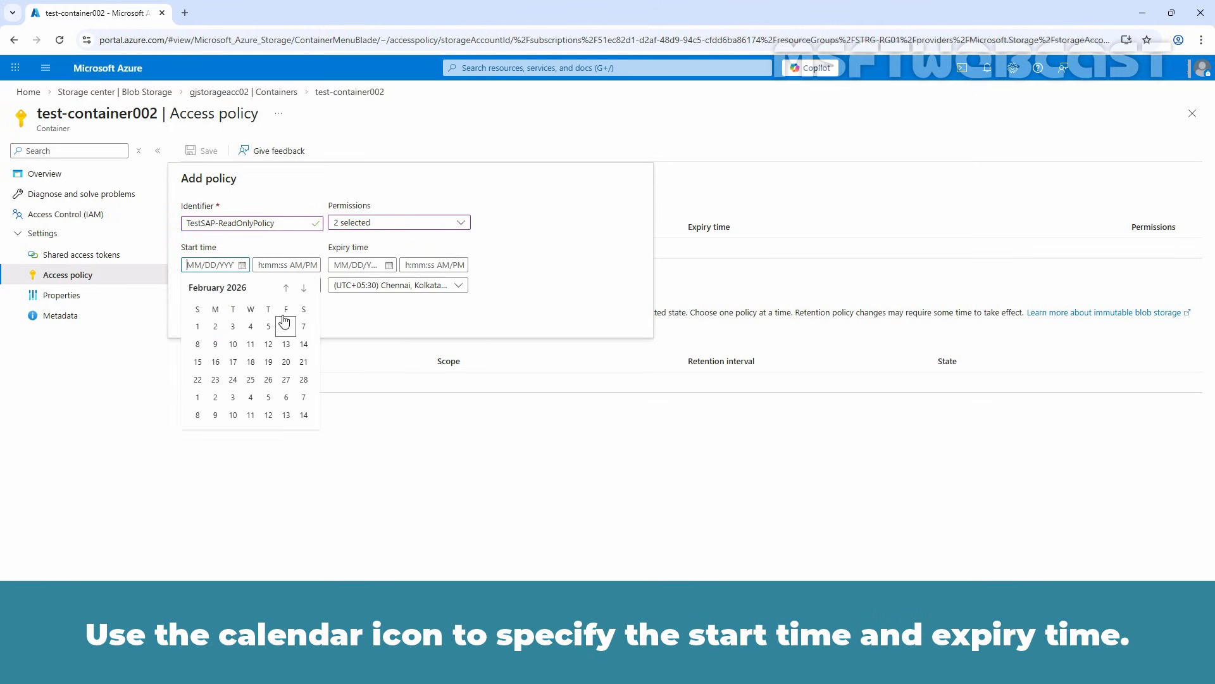
{"action": "left_click", "coordinate": [285, 326]}
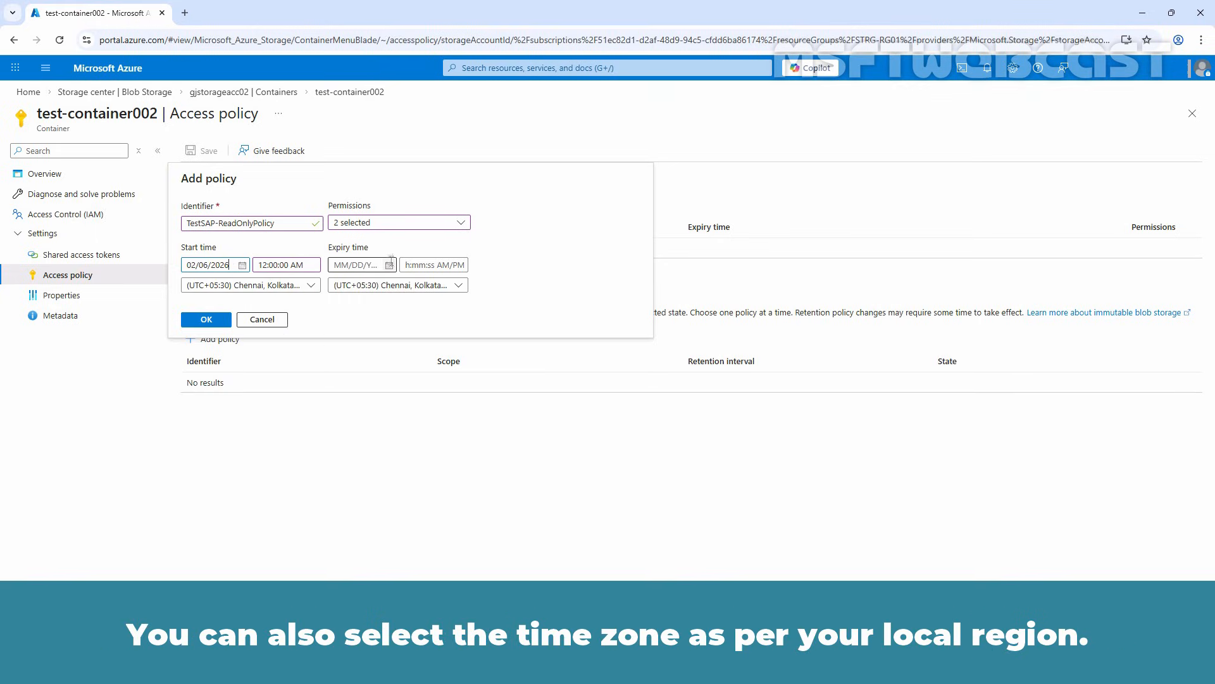
{"action": "left_click", "coordinate": [390, 264]}
{"action": "left_click", "coordinate": [349, 346]}
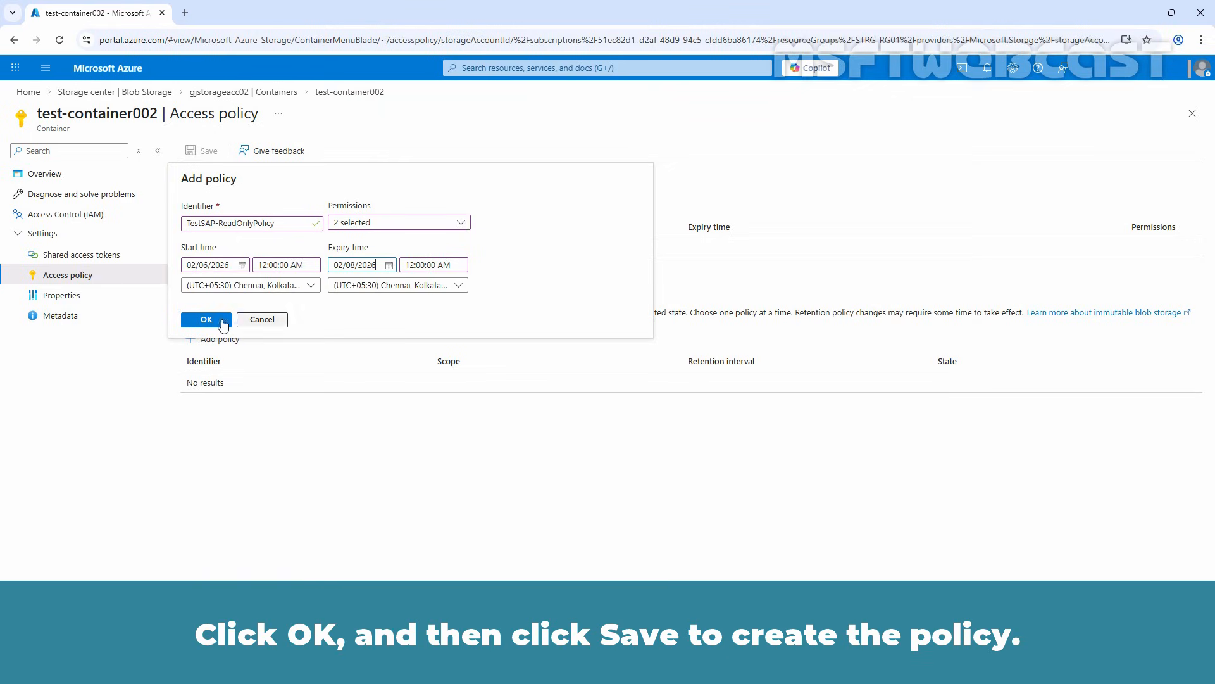
{"action": "left_click", "coordinate": [221, 322]}
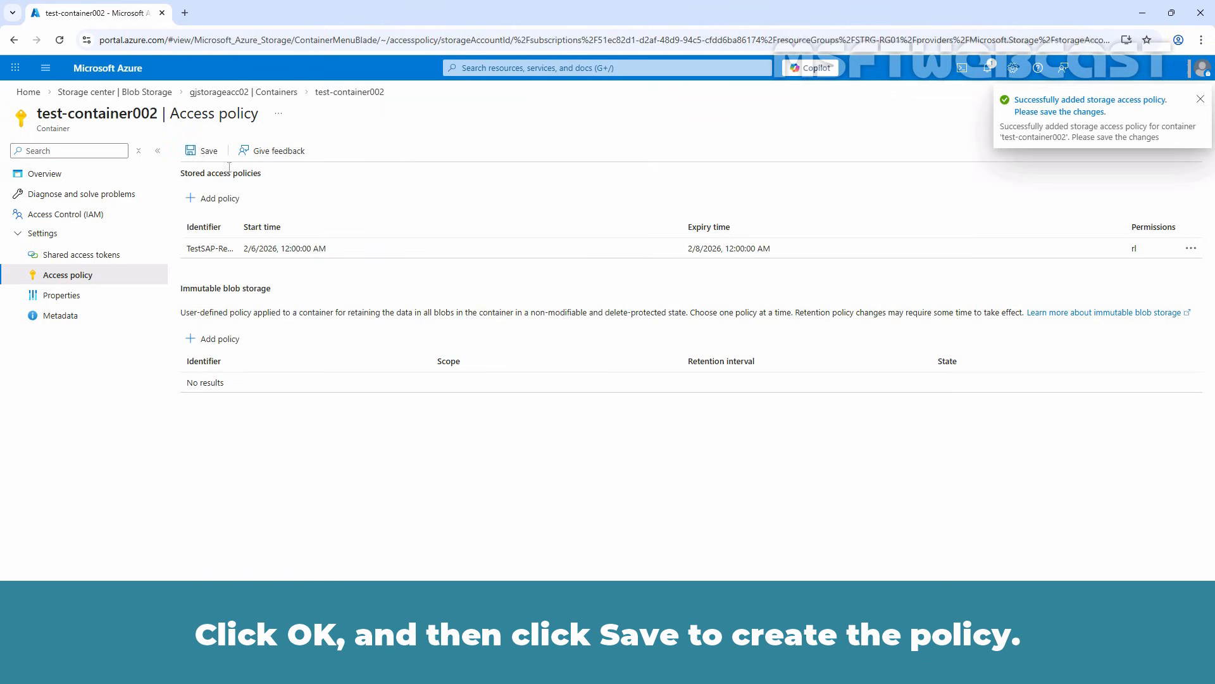
{"action": "left_click", "coordinate": [207, 152]}
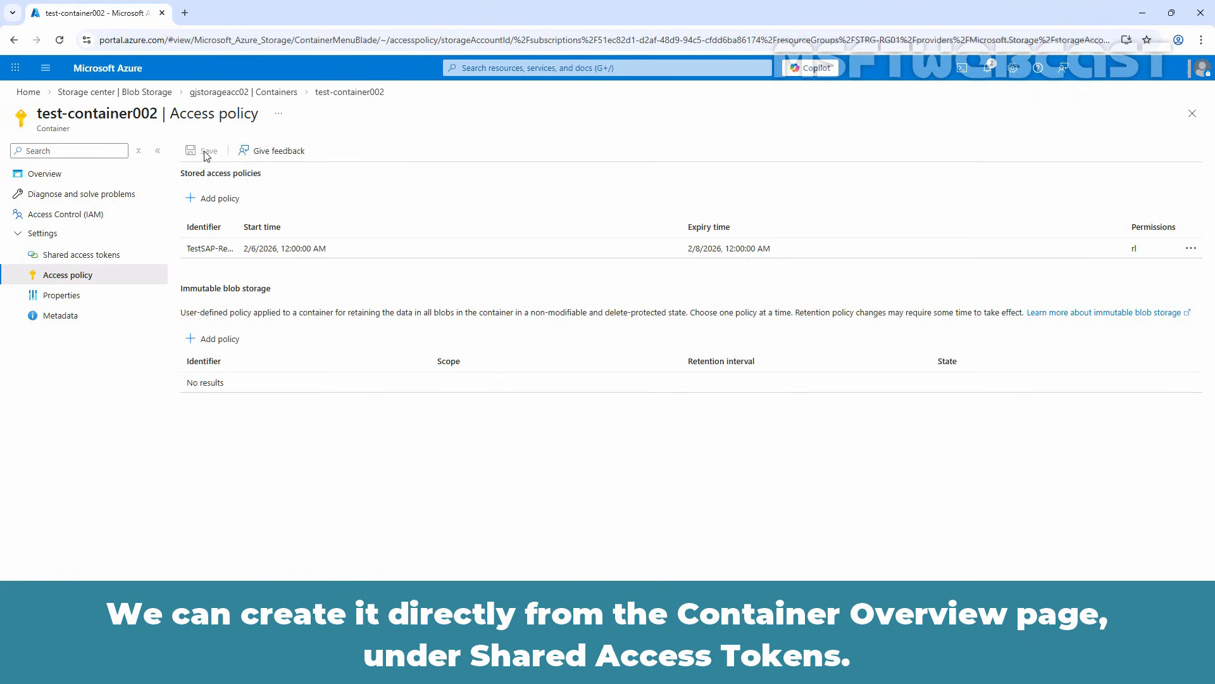
Generate a SAS token and URL for the container based on the stored access policy TestSAP-ReadOnlyPolicy.
{"action": "left_click", "coordinate": [91, 256]}
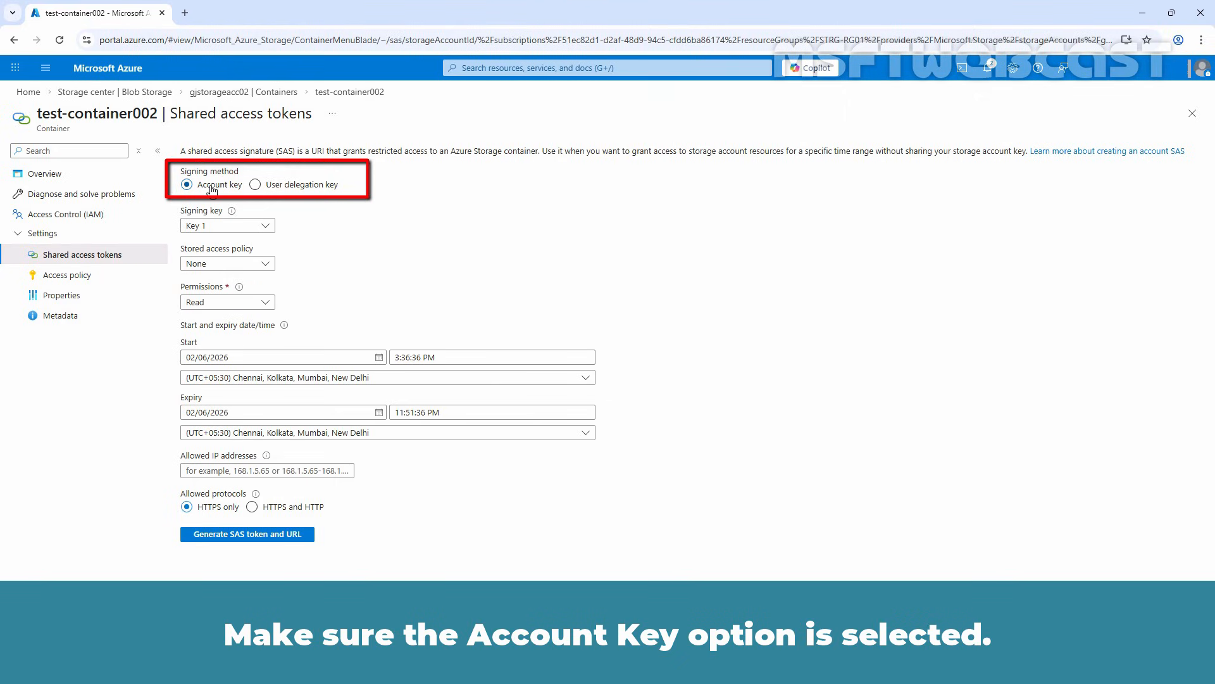
{"action": "left_click", "coordinate": [267, 264]}
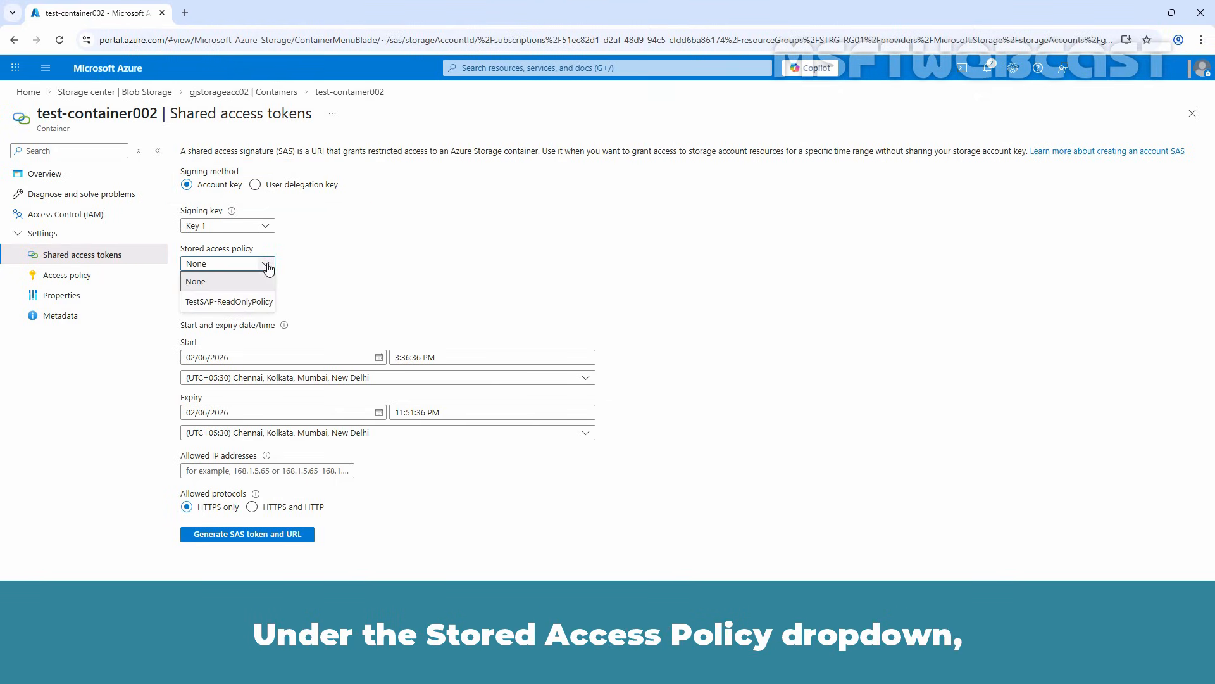
{"action": "left_click", "coordinate": [253, 303]}
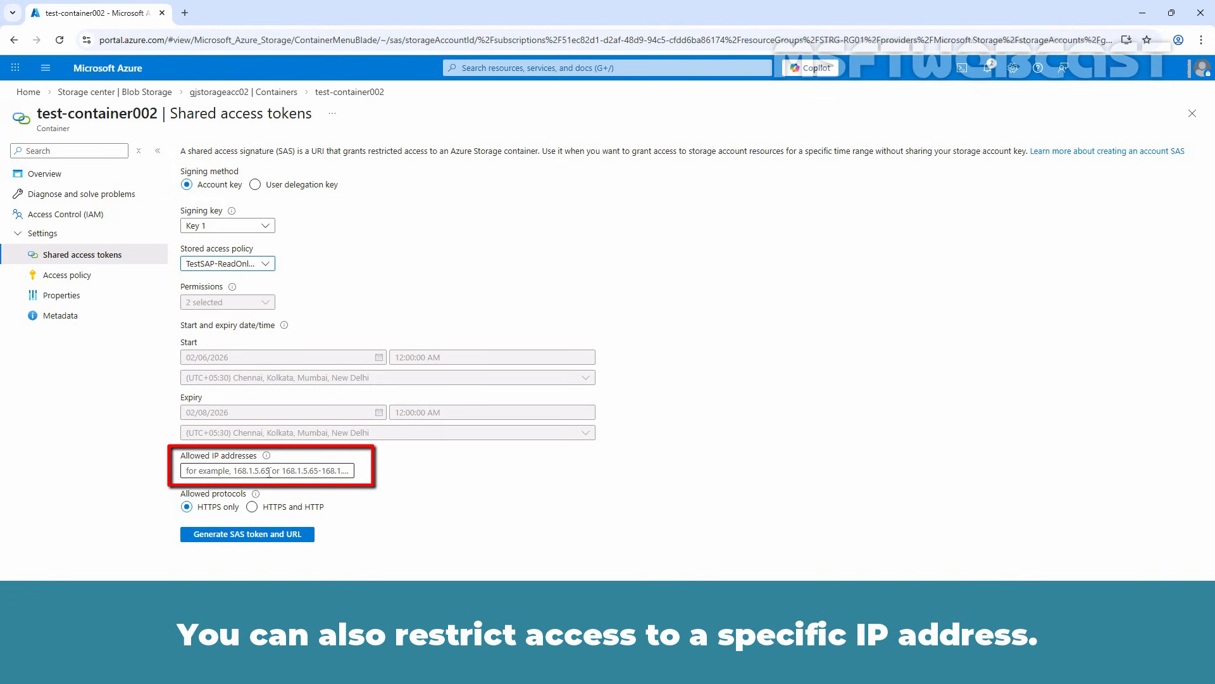
{"action": "left_click", "coordinate": [257, 535]}
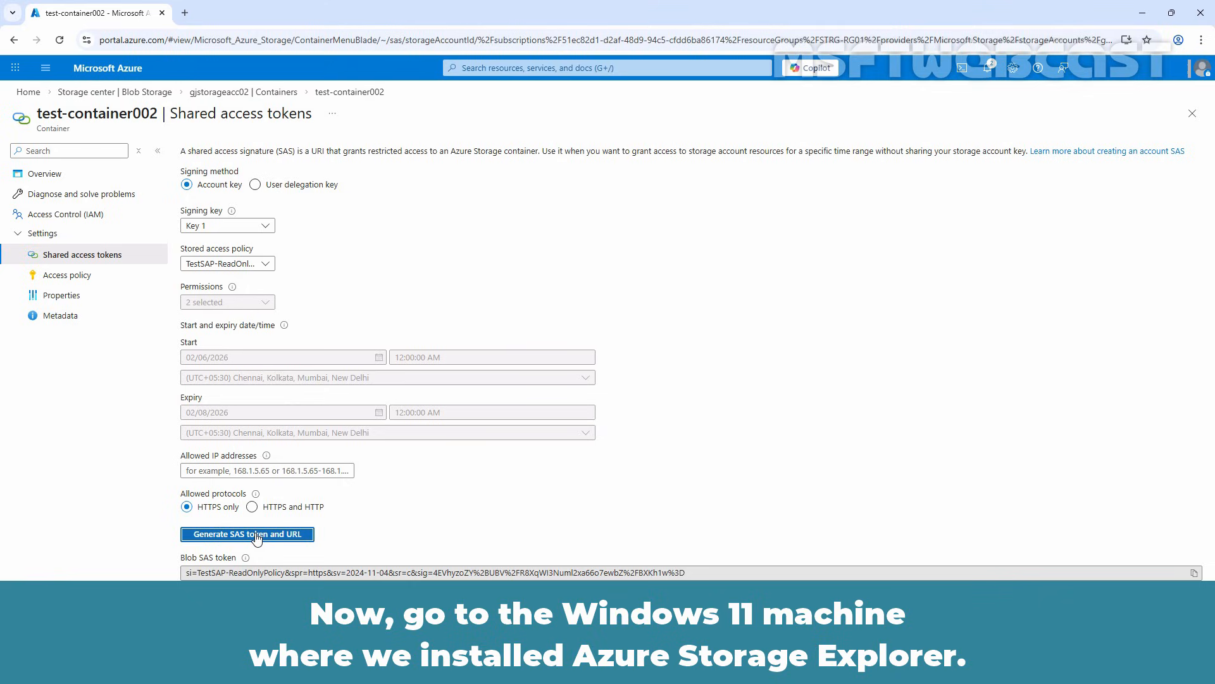
Launch Microsoft Azure Storage Explorer and set up a new blob container connection using the shared access signature URL (SAS) method.
{"action": "left_click", "coordinate": [19, 669]}
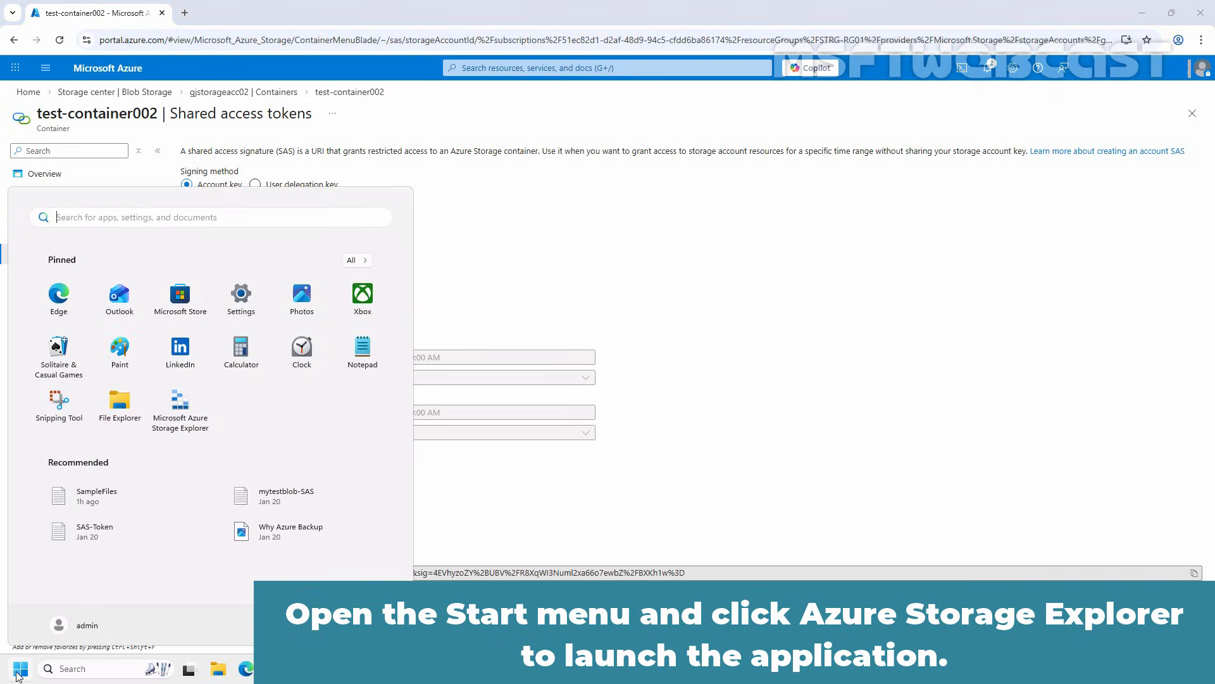
{"action": "left_click", "coordinate": [186, 401]}
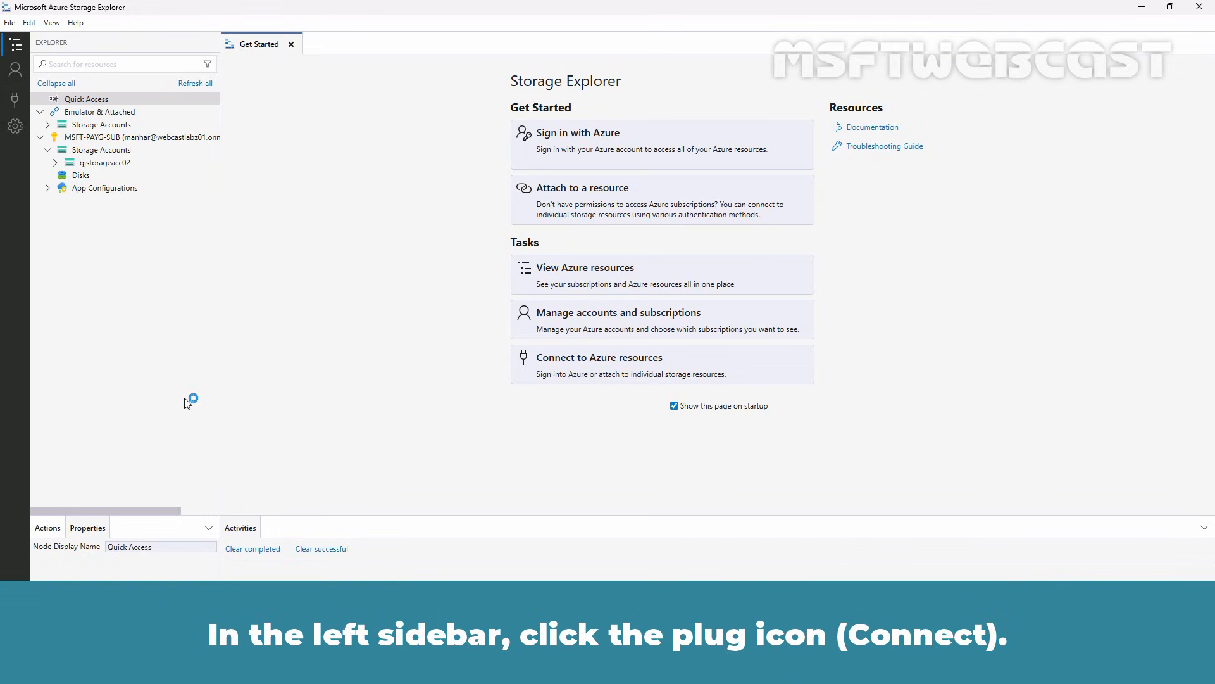
{"action": "left_click", "coordinate": [13, 103]}
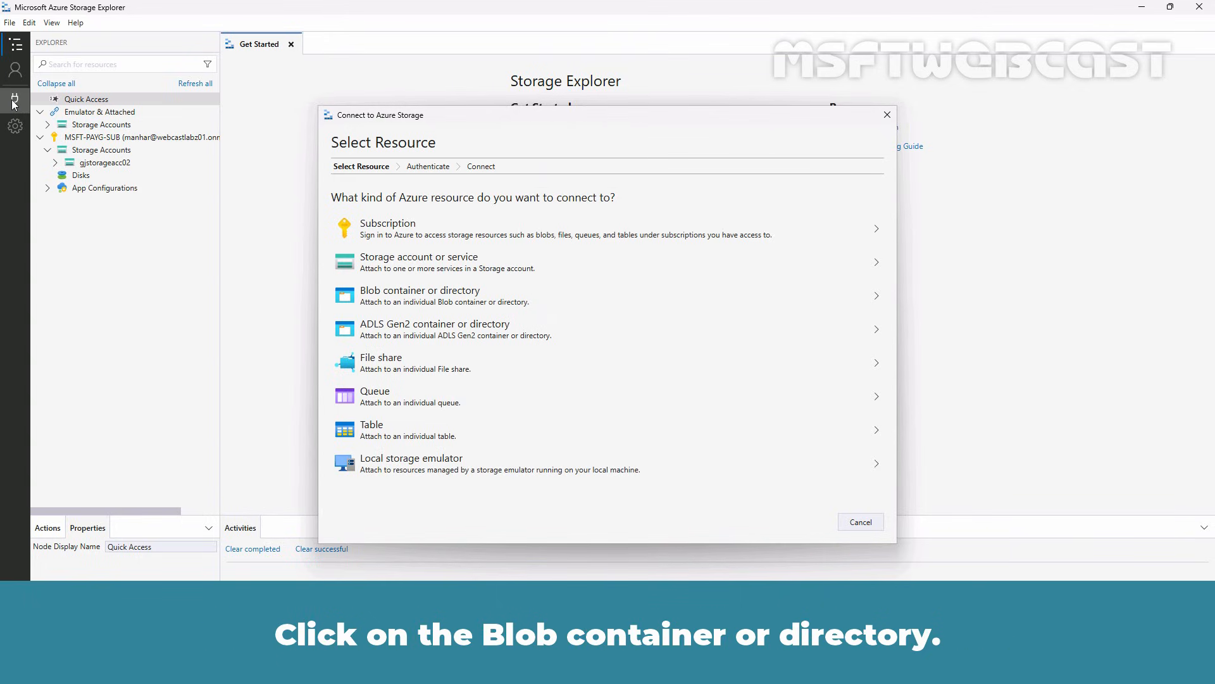
{"action": "left_click", "coordinate": [419, 303]}
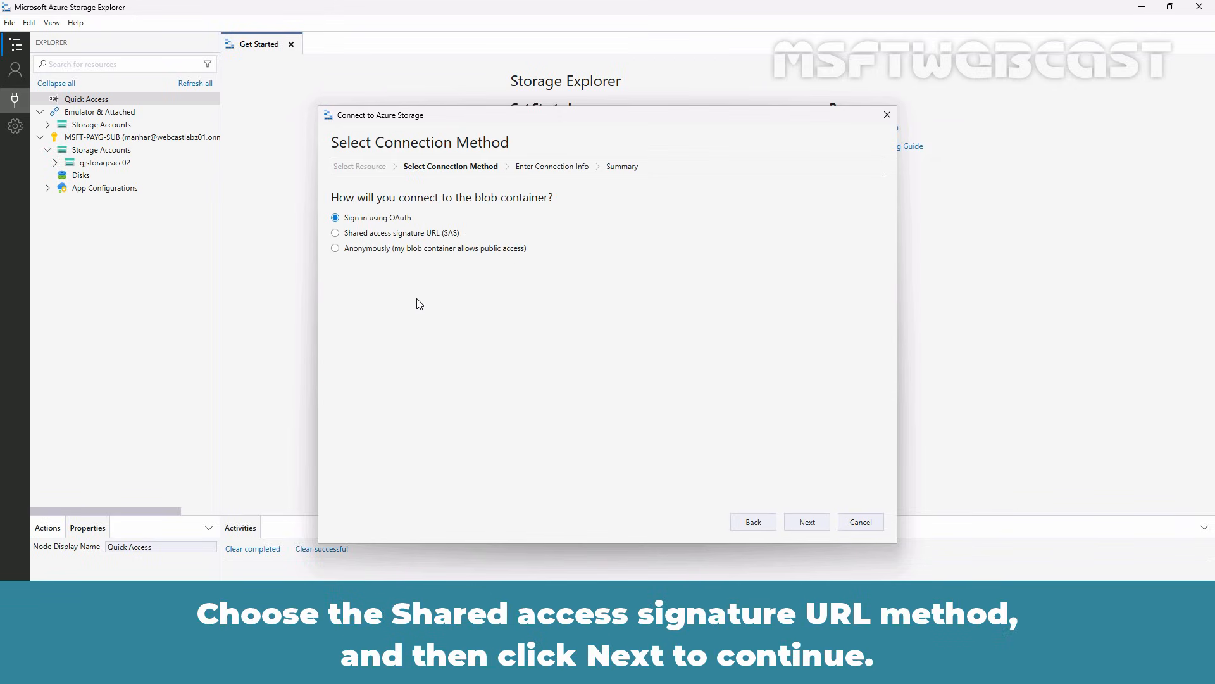
{"action": "left_click", "coordinate": [434, 234]}
{"action": "left_click", "coordinate": [807, 520]}
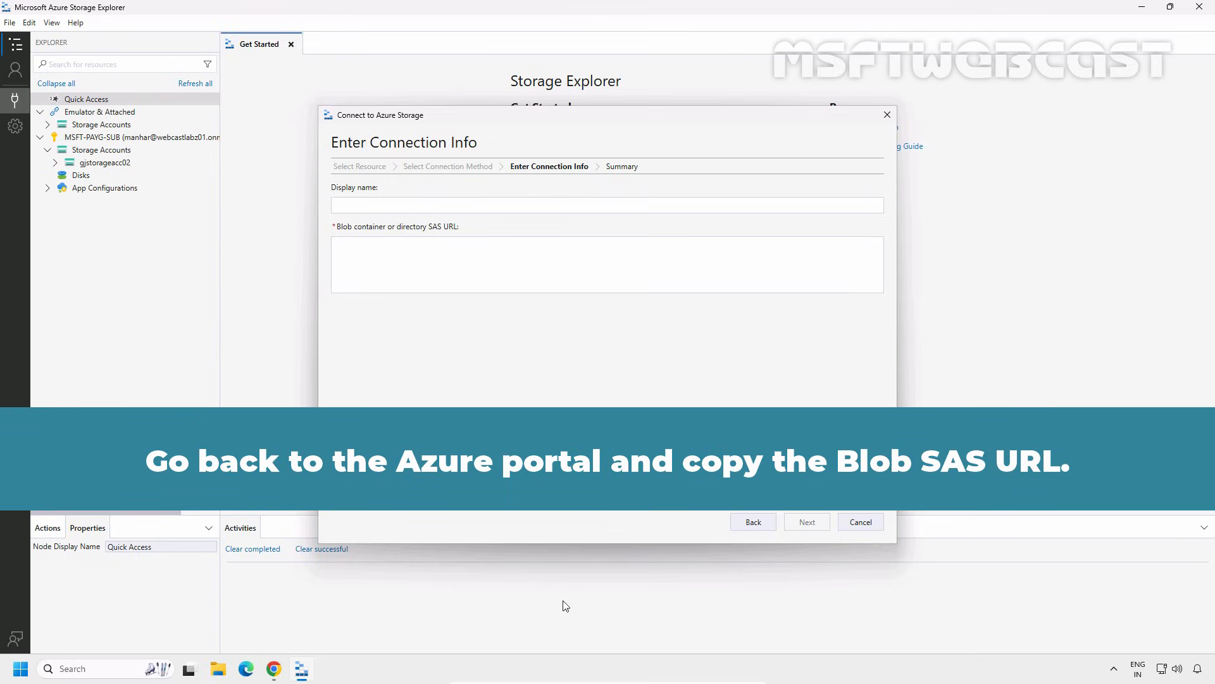
Copy the Blob SAS URL from the Azure portal into Storage Explorer's container SAS URL field and connect to the container.
{"action": "left_click", "coordinate": [274, 668]}
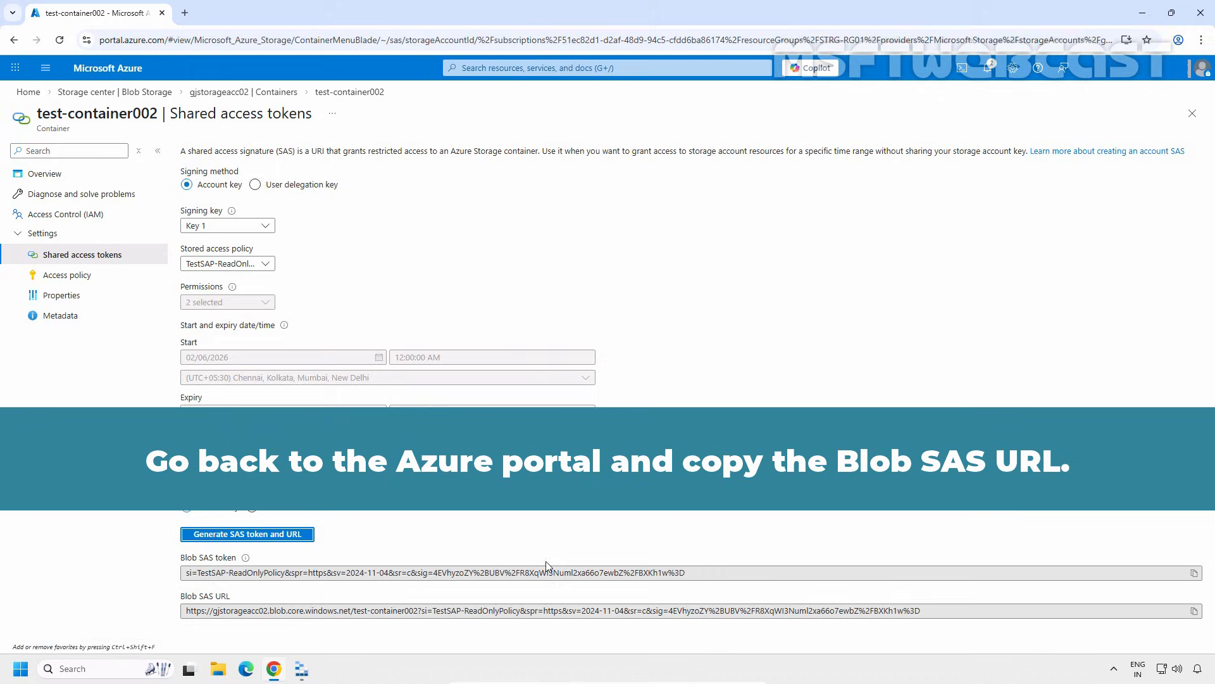
{"action": "left_click", "coordinate": [1193, 610]}
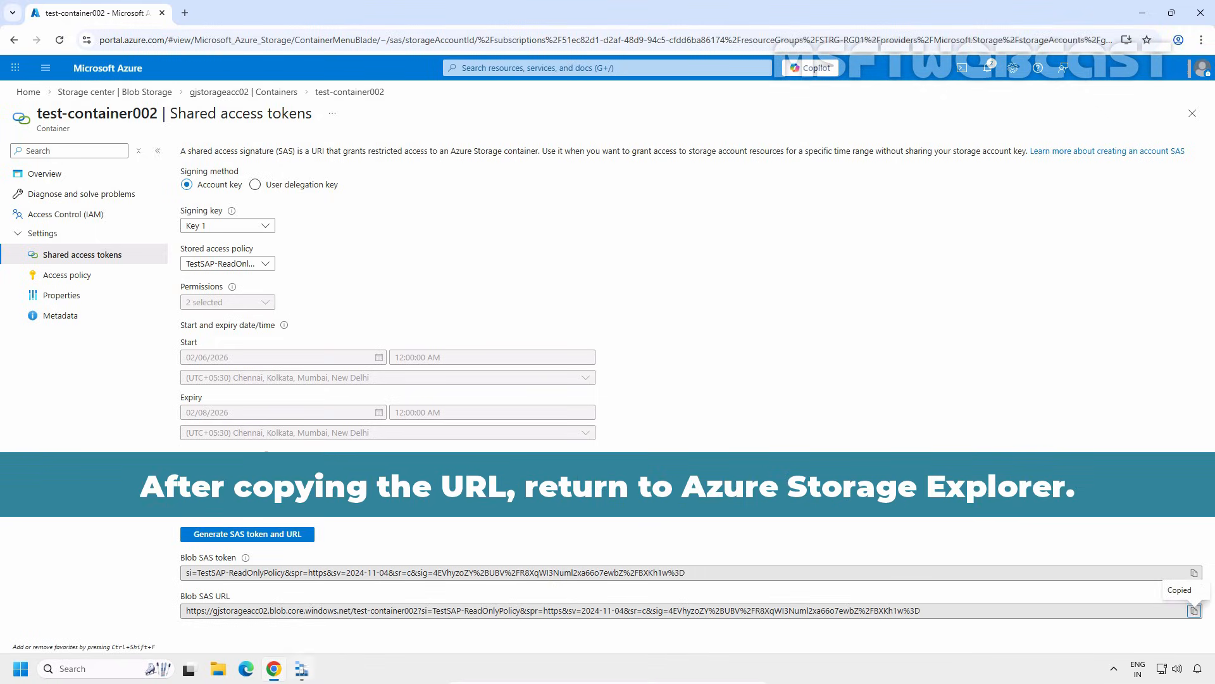
{"action": "left_click", "coordinate": [302, 668]}
{"action": "left_click", "coordinate": [473, 276]}
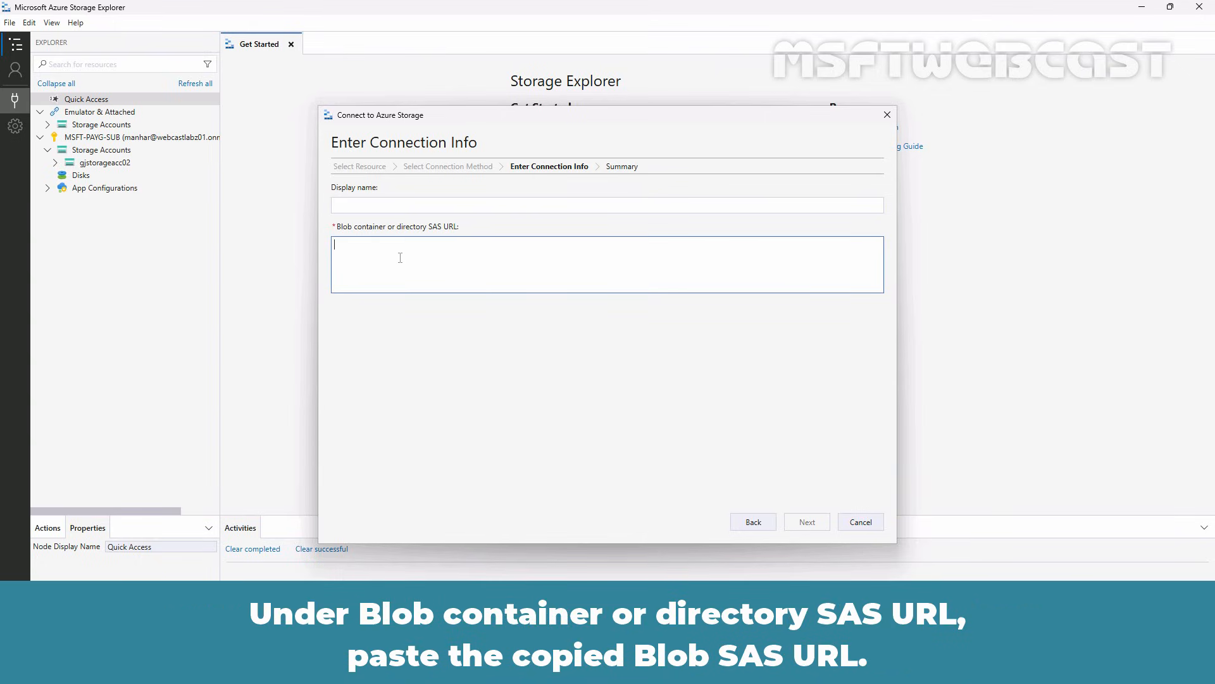
{"action": "key", "text": "ctrl+v"}
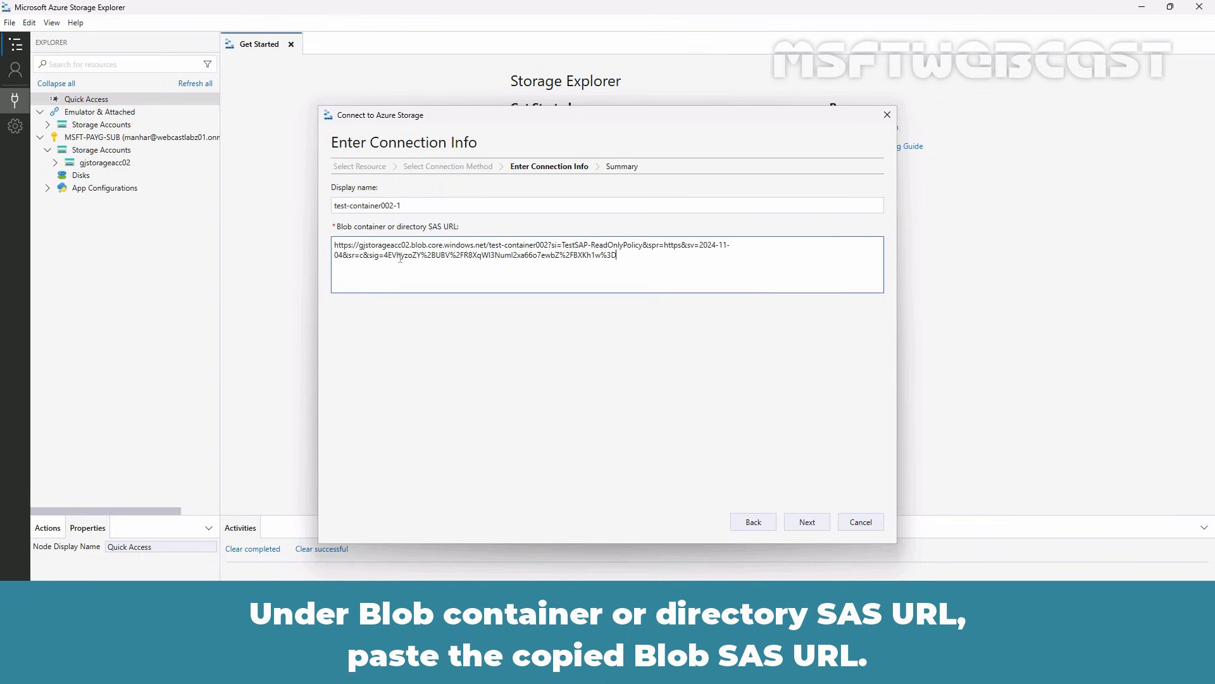
{"action": "left_click", "coordinate": [810, 524]}
{"action": "left_click", "coordinate": [807, 522]}
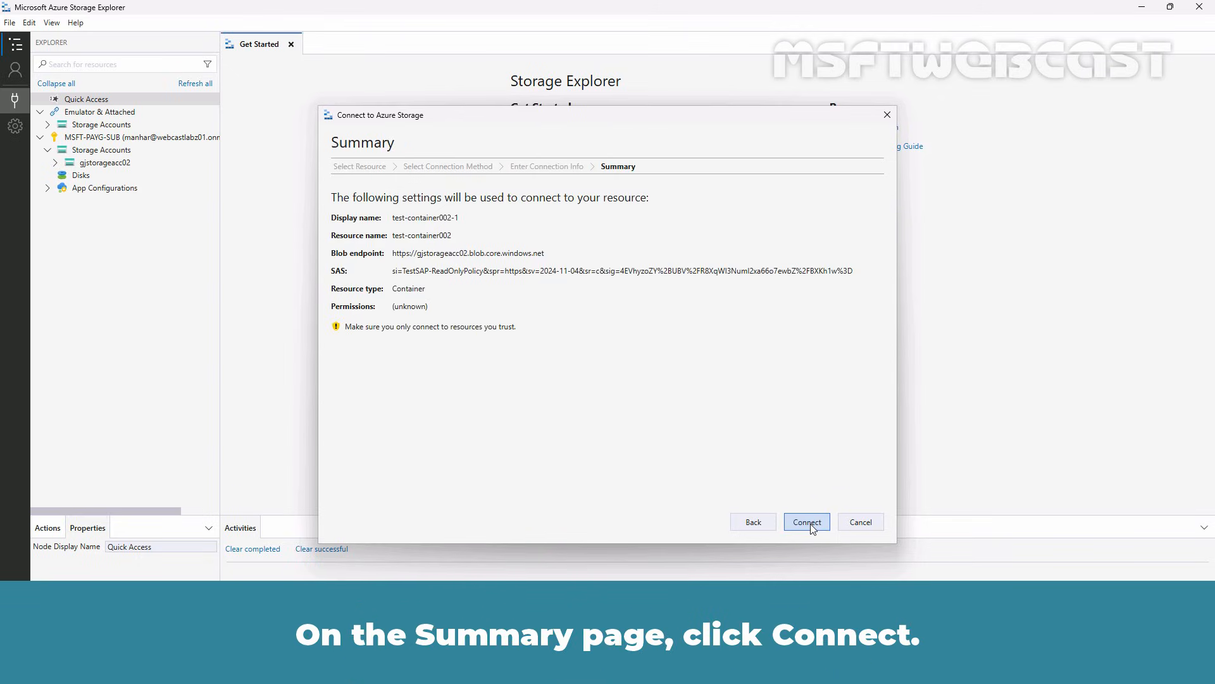
{"action": "left_click", "coordinate": [807, 522]}
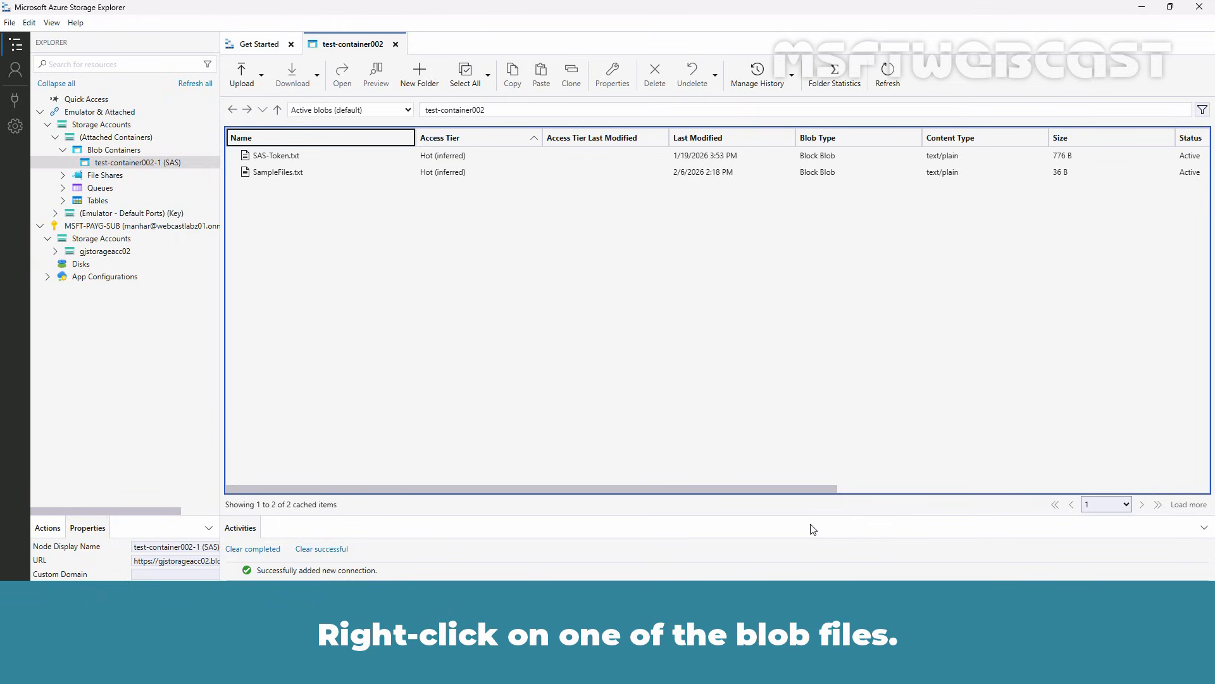
Try to delete the SampleFiles.txt blob from test-container002 to test the permissions granted by the SAS connection.
{"action": "left_click", "coordinate": [294, 173]}
{"action": "right_click", "coordinate": [294, 172]}
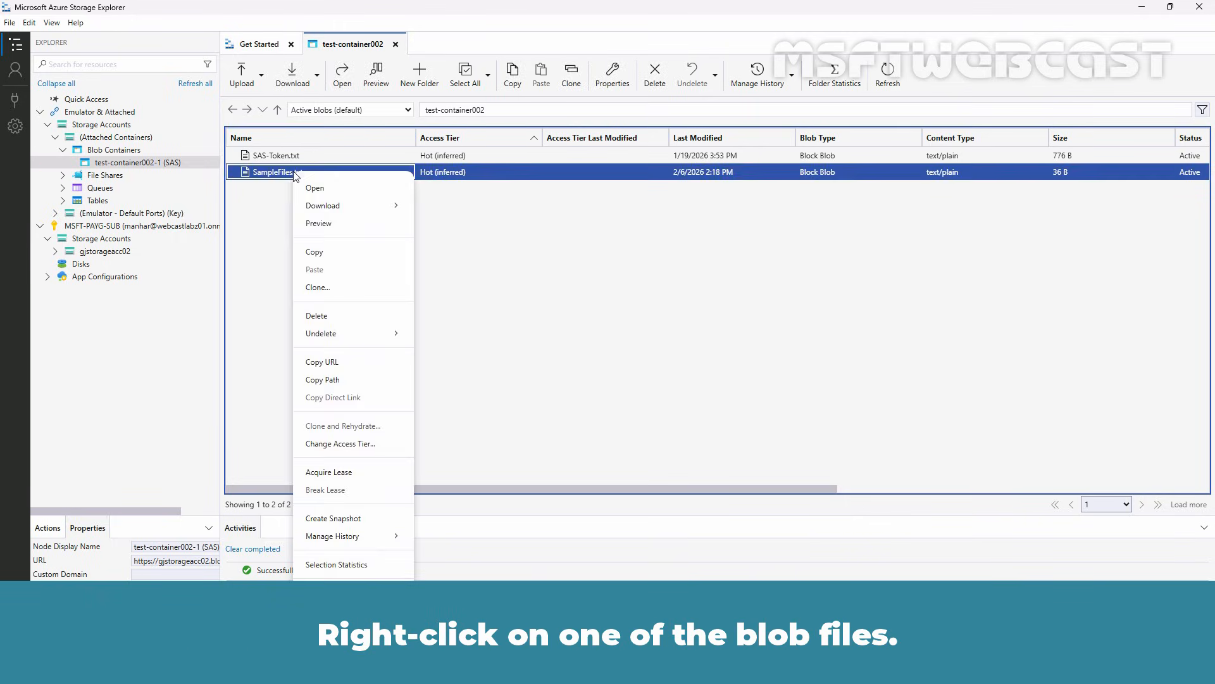
{"action": "left_click", "coordinate": [343, 322]}
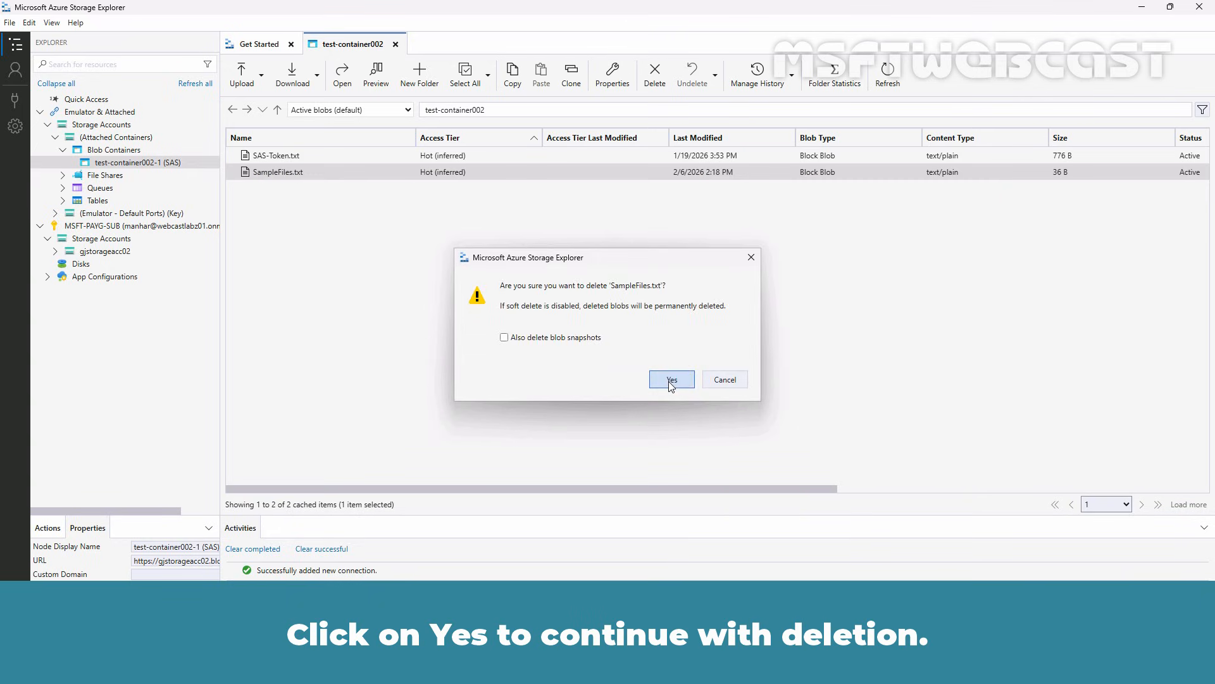
{"action": "left_click", "coordinate": [671, 383]}
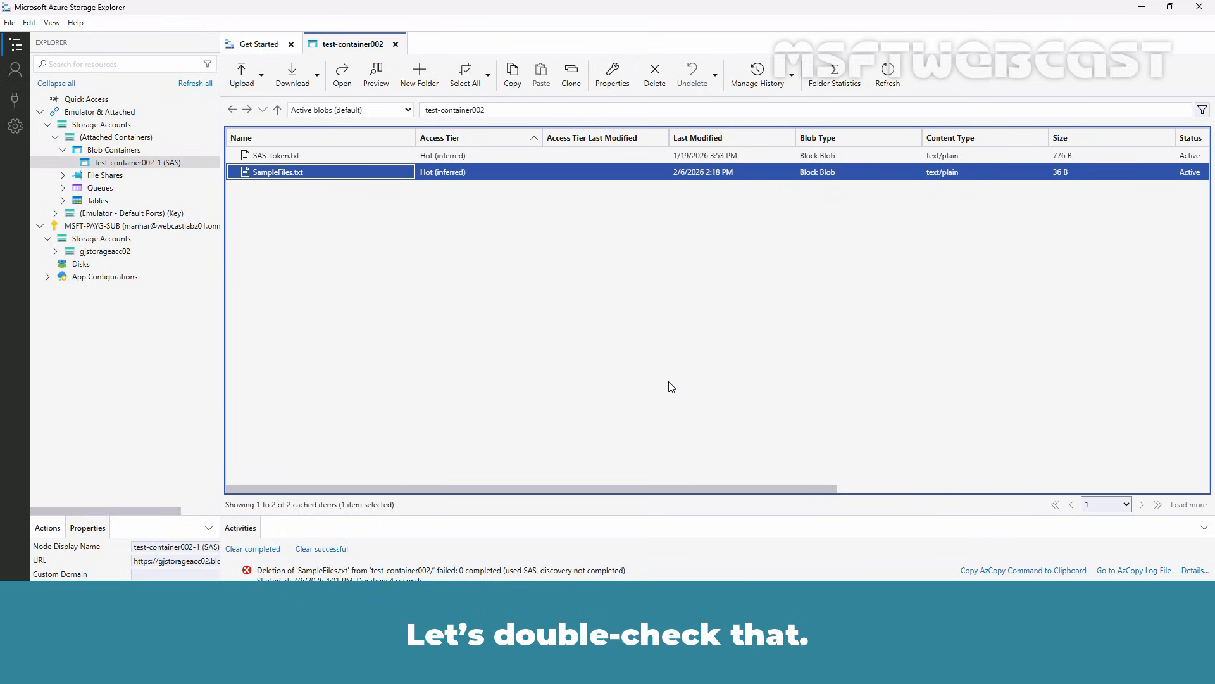
Switch to the Azure portal, add the Delete permission to the container's TestSAP-ReadOnlyPolicy stored access policy, and save the change.
{"action": "key", "text": "alt+Tab"}
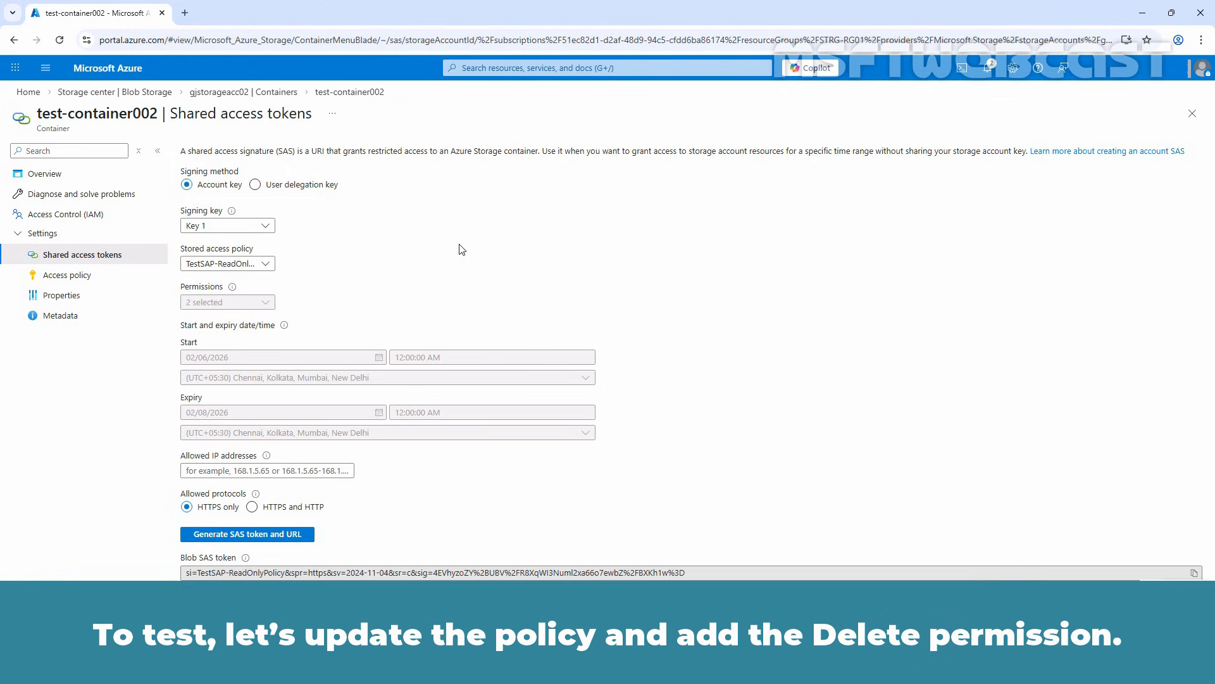
{"action": "left_click", "coordinate": [64, 278]}
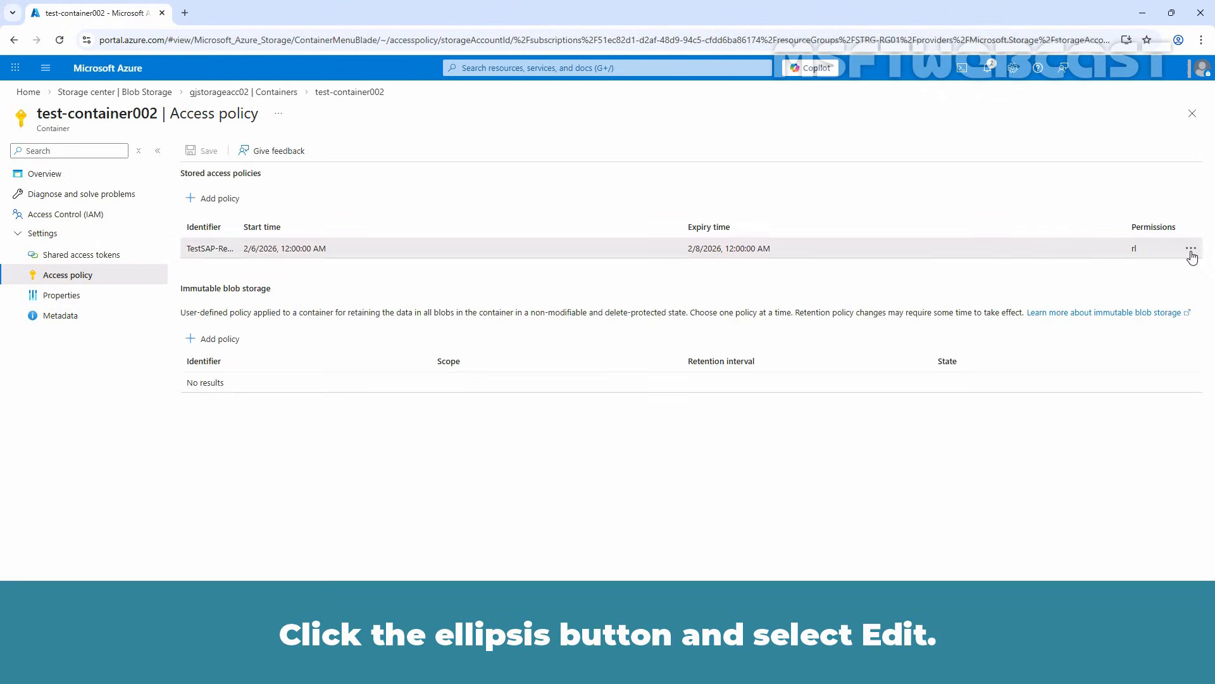
{"action": "left_click", "coordinate": [1190, 249]}
{"action": "left_click", "coordinate": [1133, 260]}
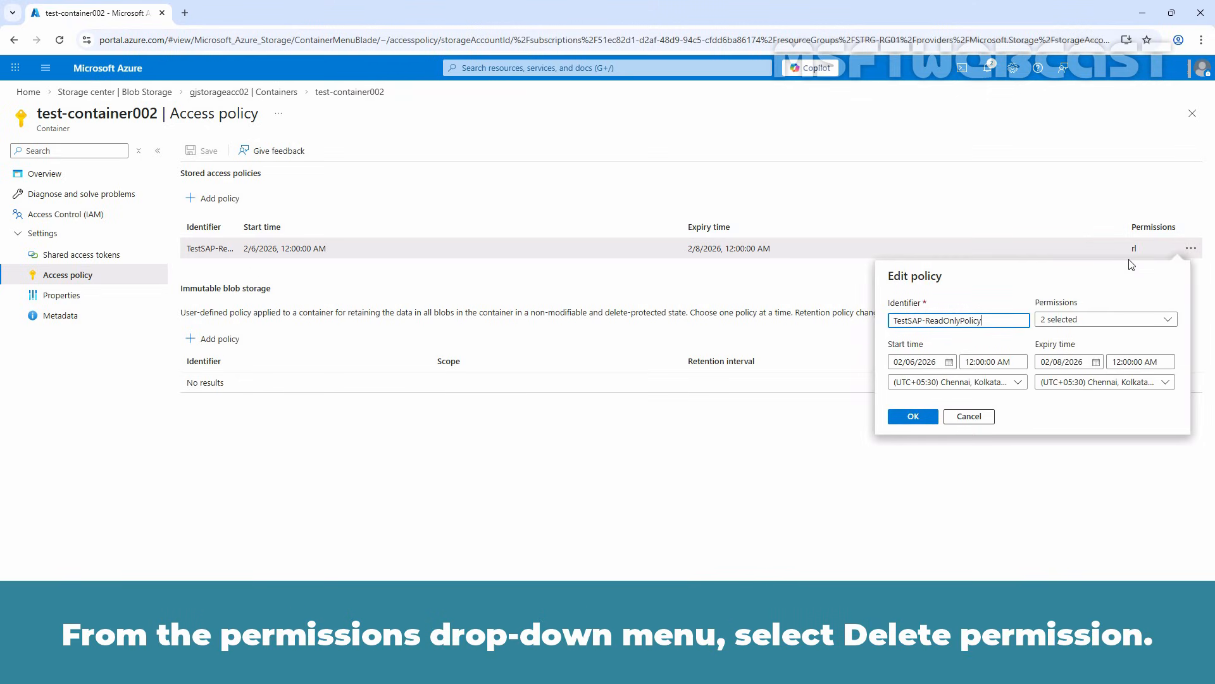
{"action": "left_click", "coordinate": [1086, 320]}
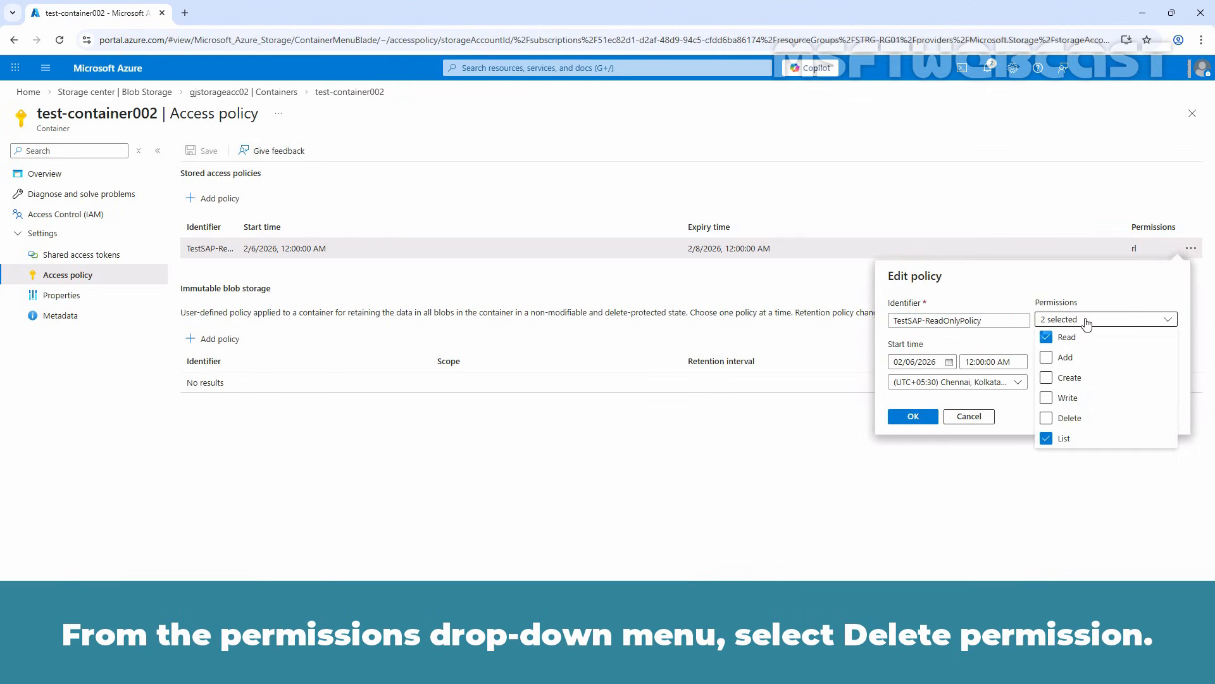
{"action": "left_click", "coordinate": [1047, 421]}
{"action": "left_click", "coordinate": [922, 418]}
{"action": "left_click", "coordinate": [202, 150]}
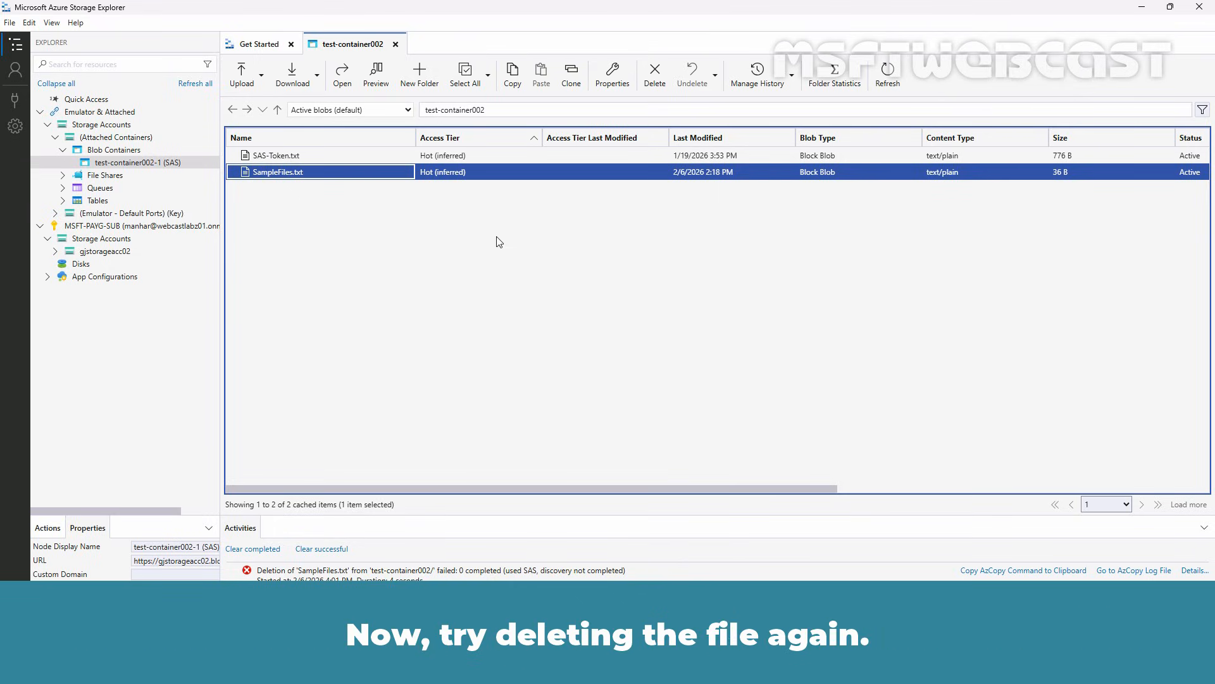
Delete the SampleFiles.txt blob from test-container002 again under the updated access policy, without including its snapshots.
{"action": "right_click", "coordinate": [374, 169]}
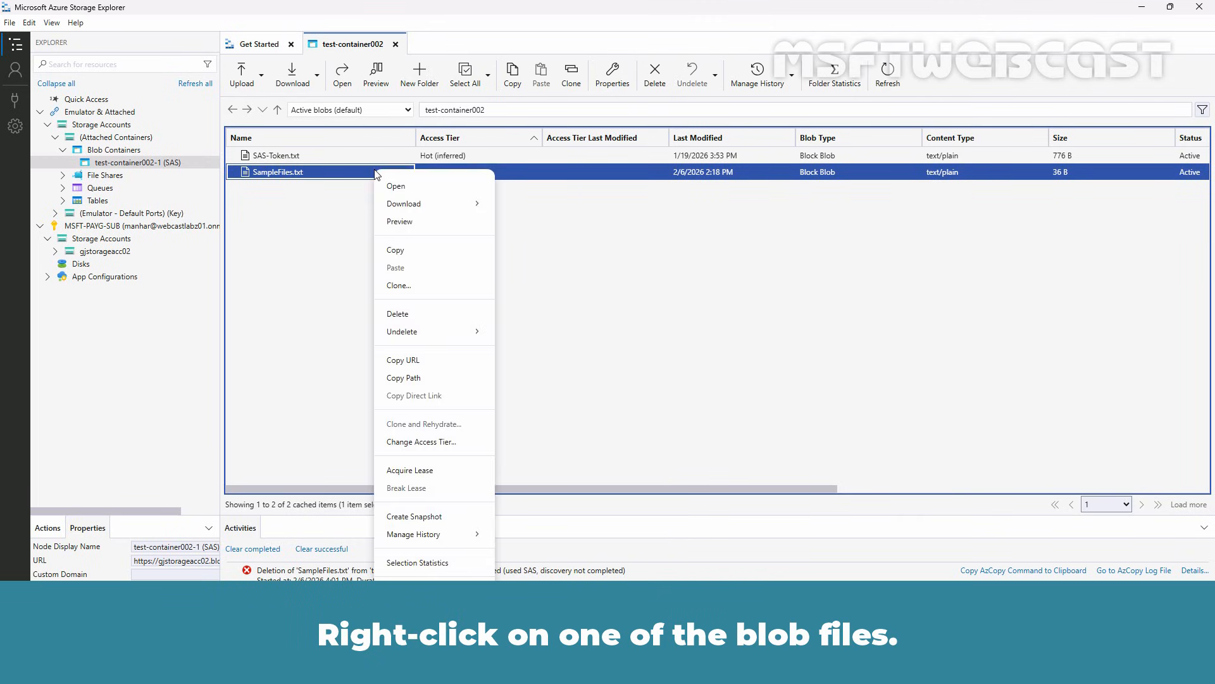
{"action": "left_click", "coordinate": [412, 315]}
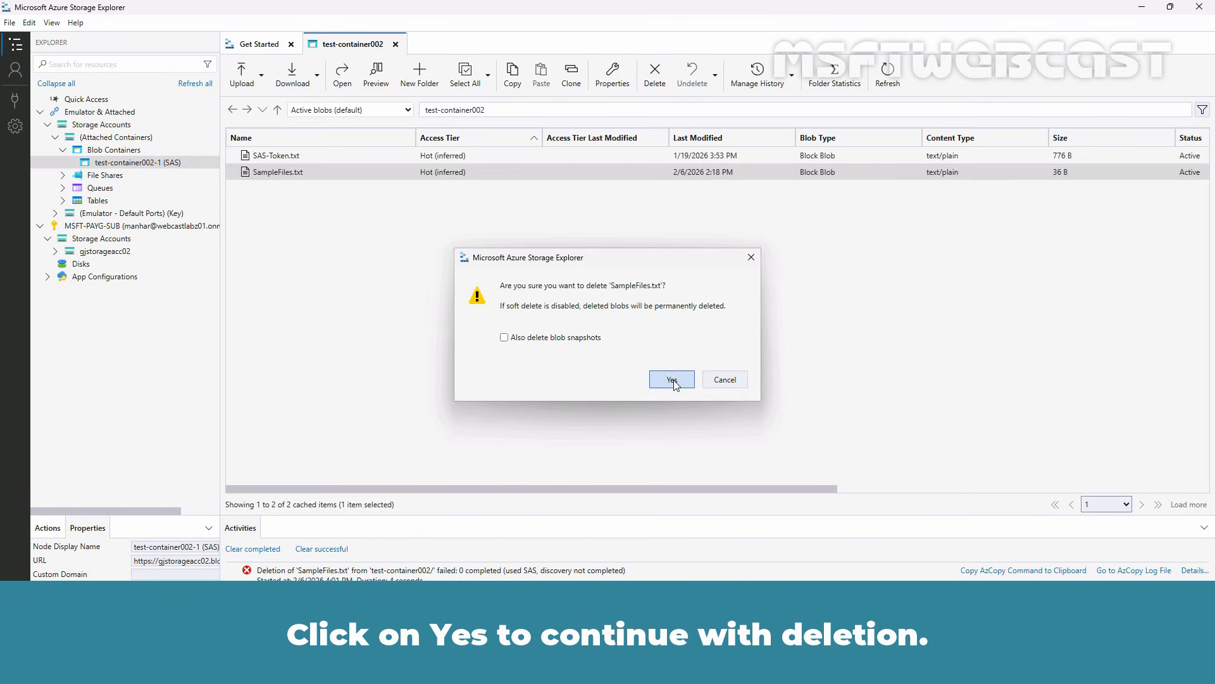
{"action": "left_click", "coordinate": [671, 382]}
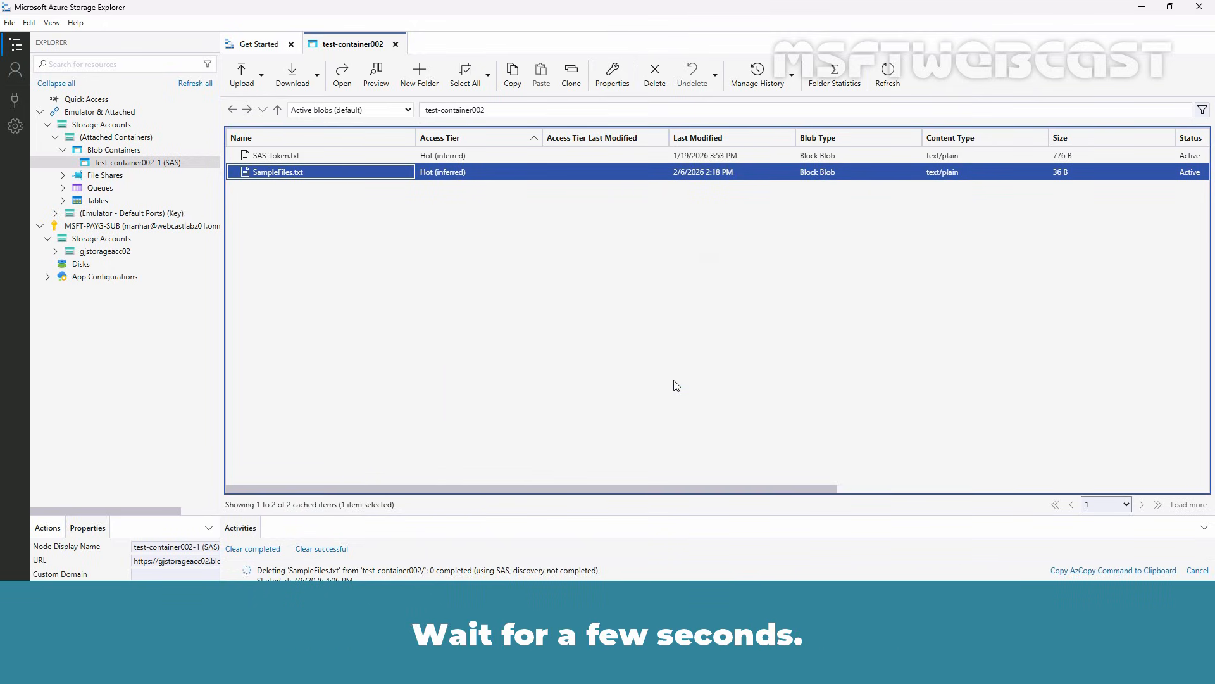